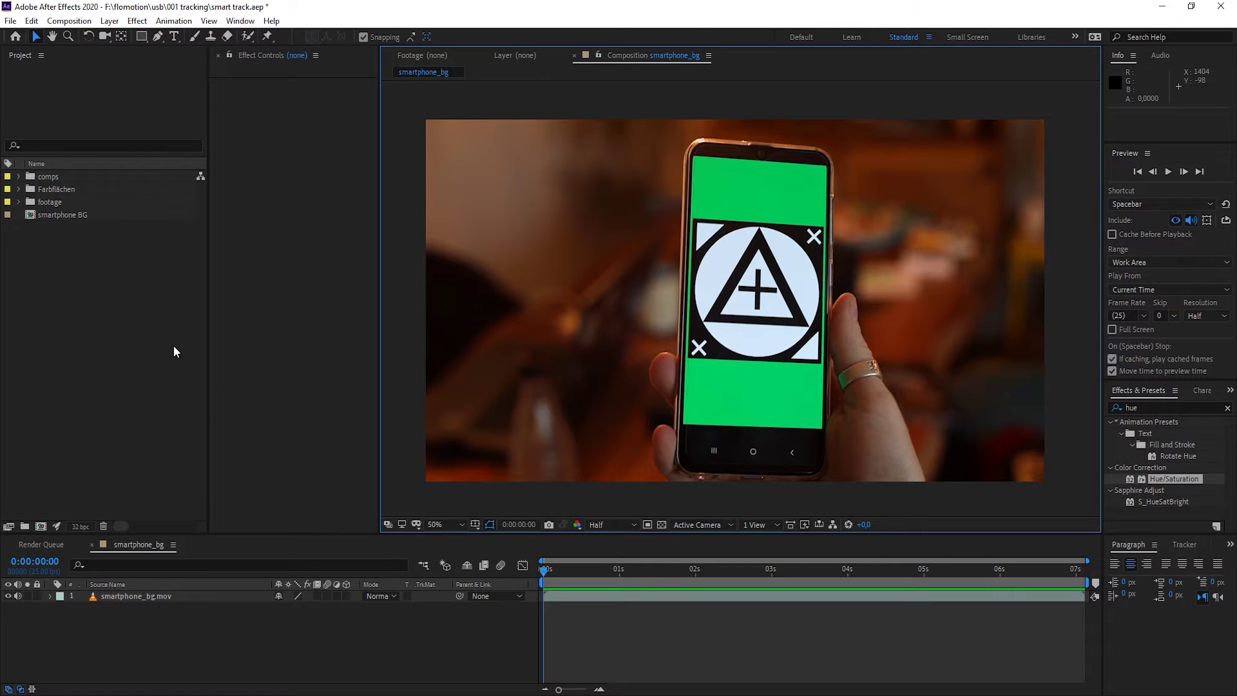
Scrub the smartphone_bg timeline to about 0:00:03:23, where the tilted phone shows its green screen
left_click(532, 575)
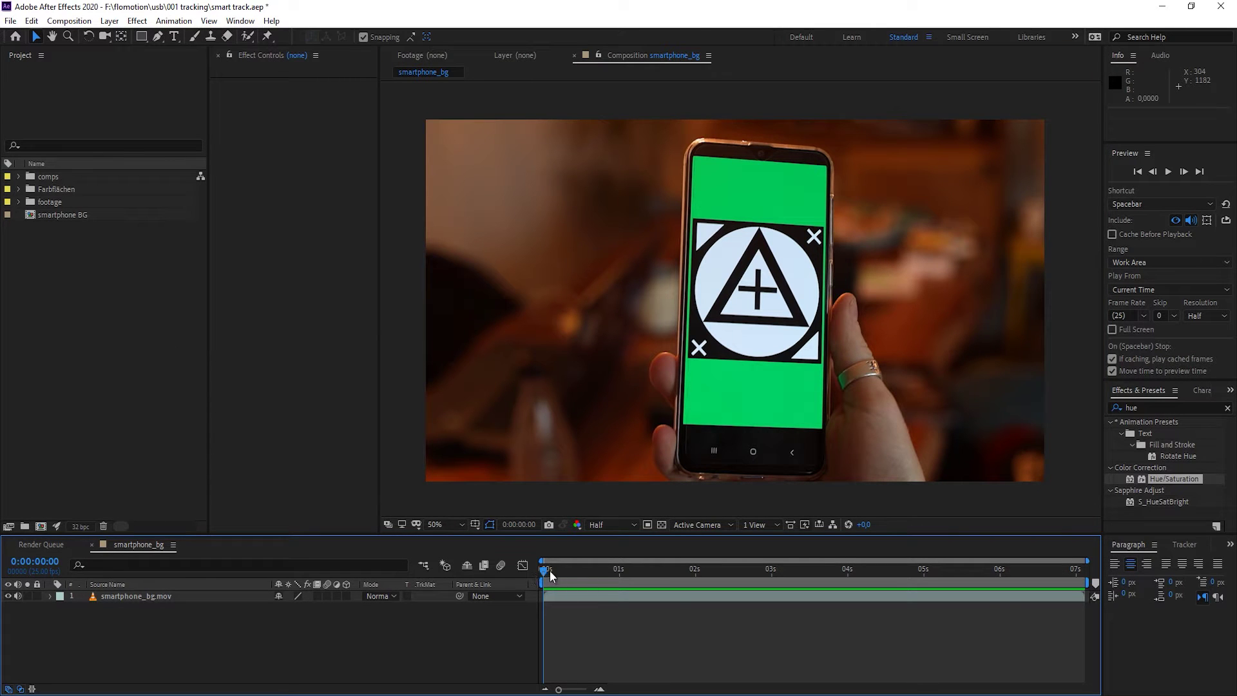
left_click_drag(547, 569, 880, 579)
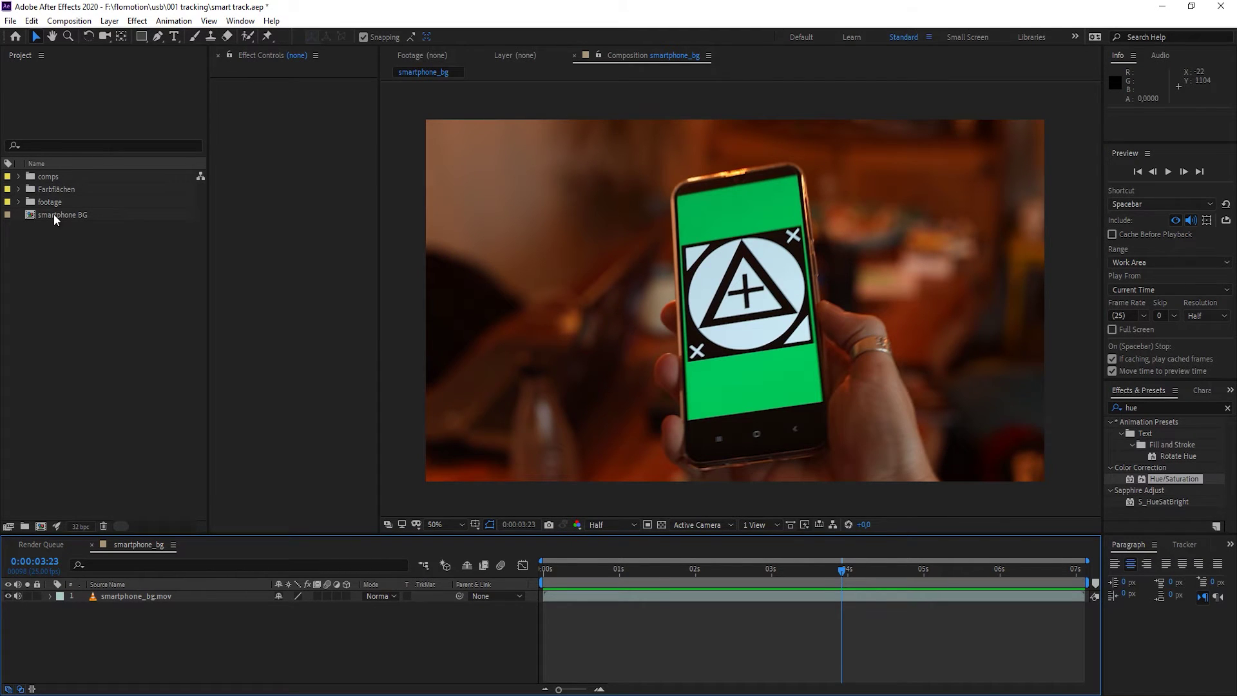
Add the smartphone BG comp above smartphone_bg.mov and delete the stray vertical guide inside it
left_click_drag(53, 214, 114, 595)
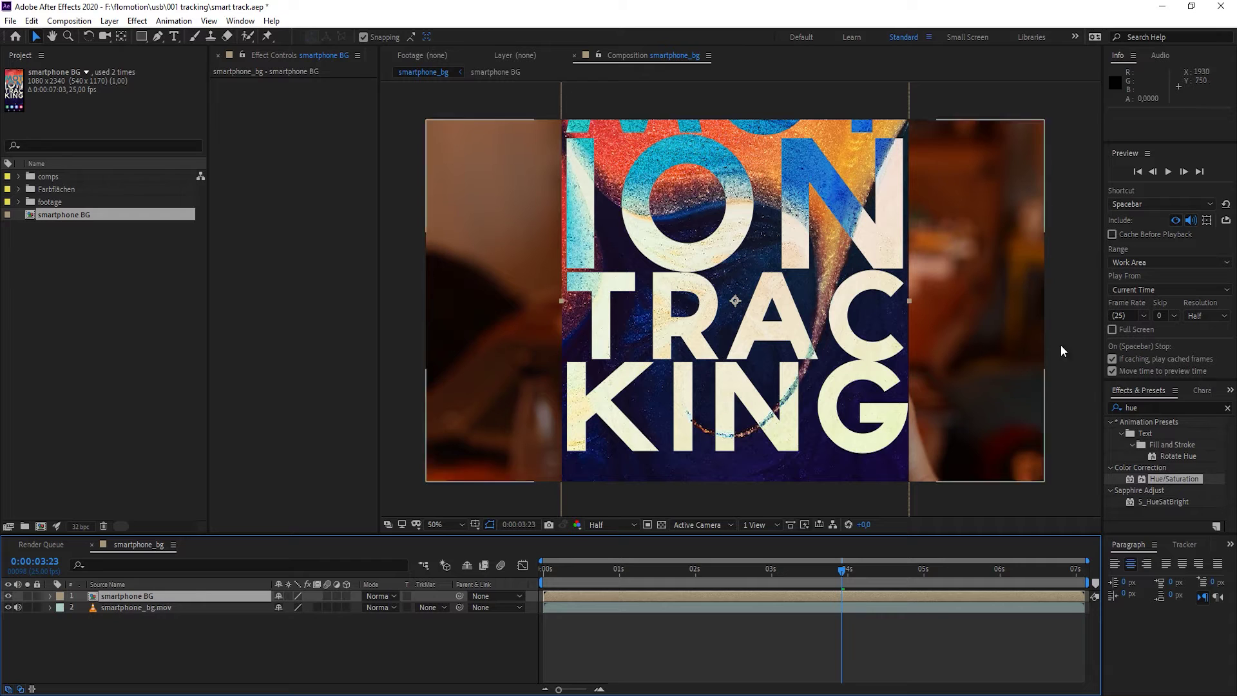
key("comma")
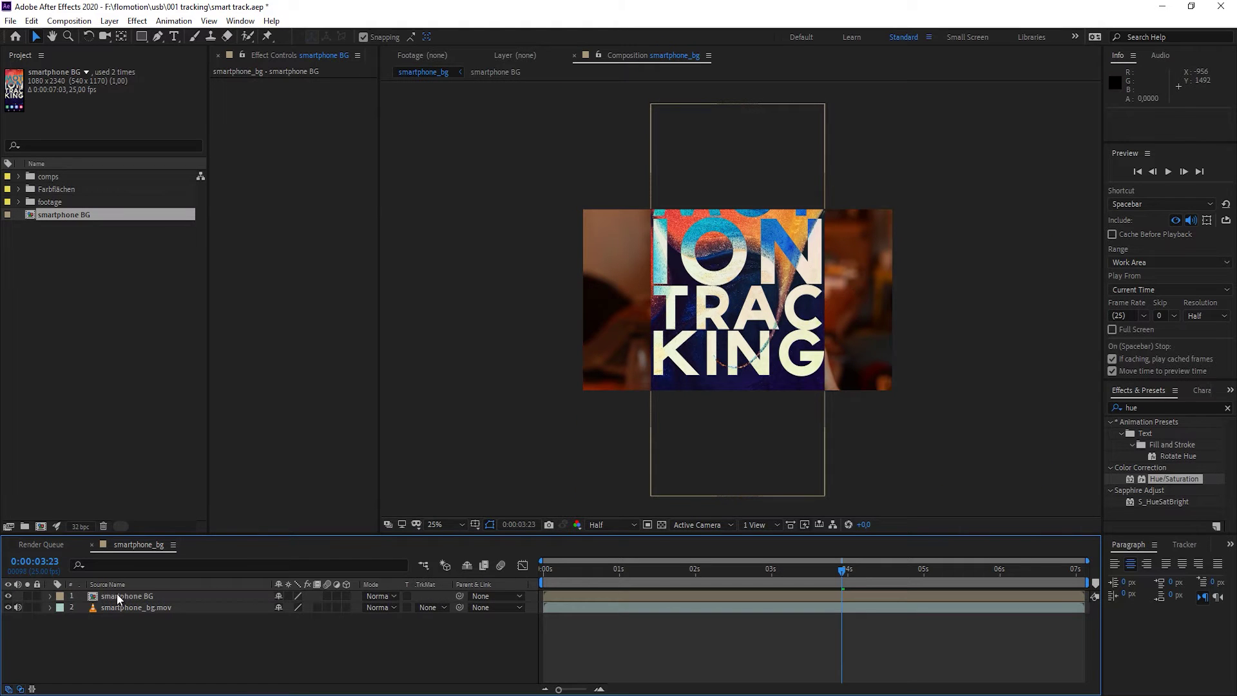
double_click(117, 594)
left_click(913, 384)
left_click_drag(656, 91, 658, 74)
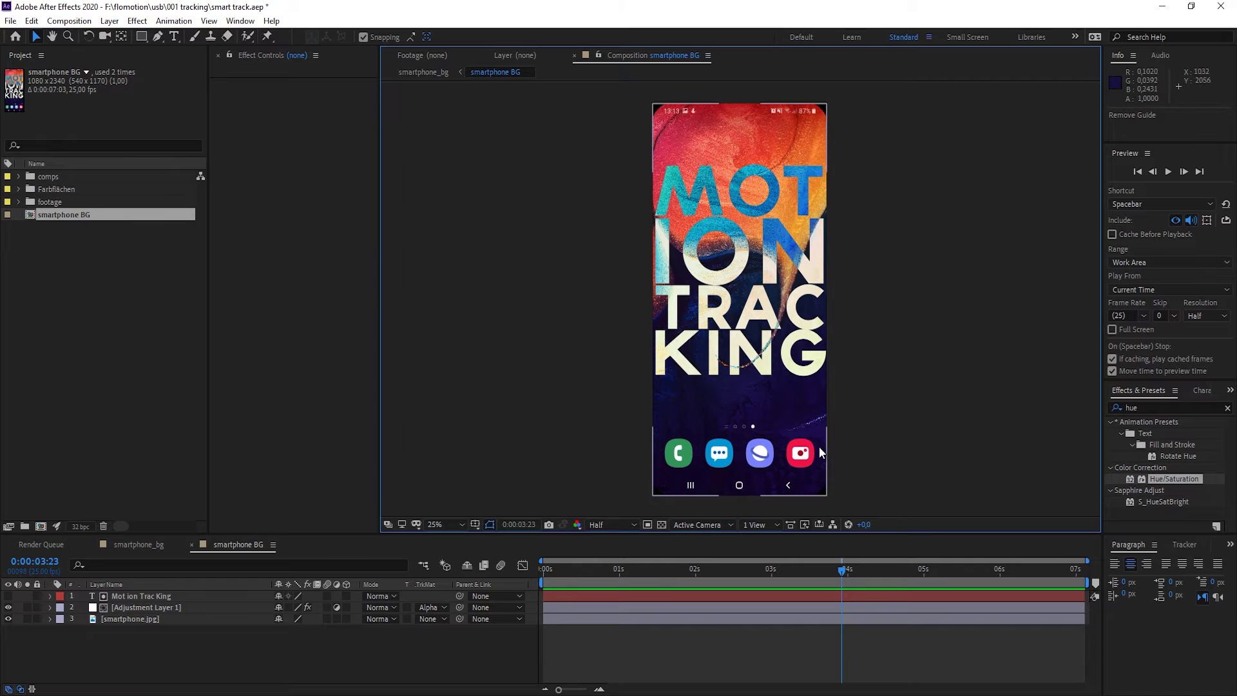
key("shift+Escape")
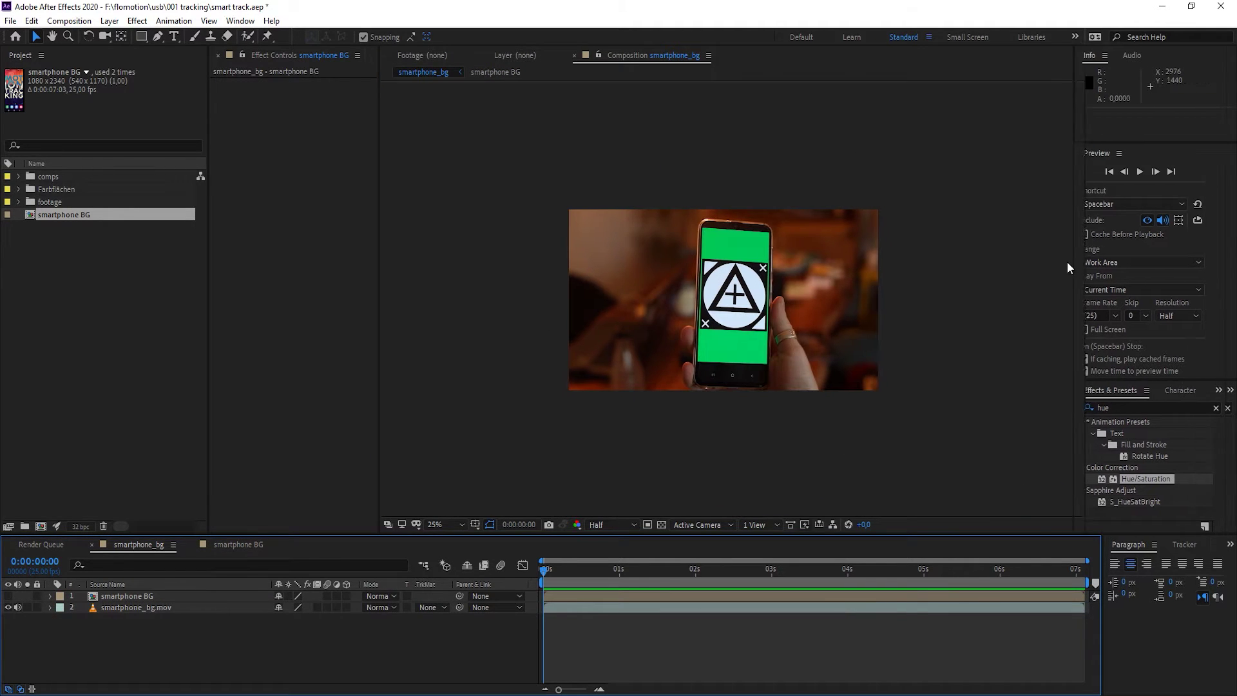
Search 'moch' in Effects & Presets and apply Boris FX Mocha AE to smartphone_bg.mov
left_click_drag(1070, 381, 1070, 266)
left_click(1065, 291)
type("moch")
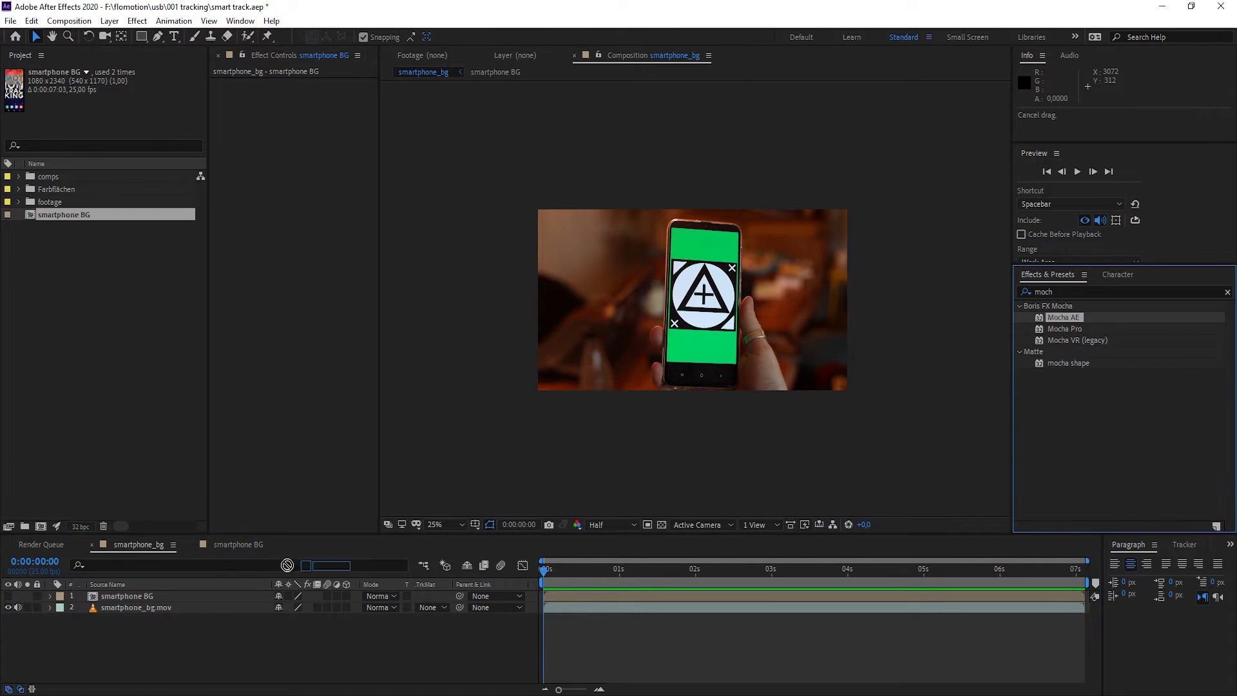
left_click_drag(1063, 317, 171, 598)
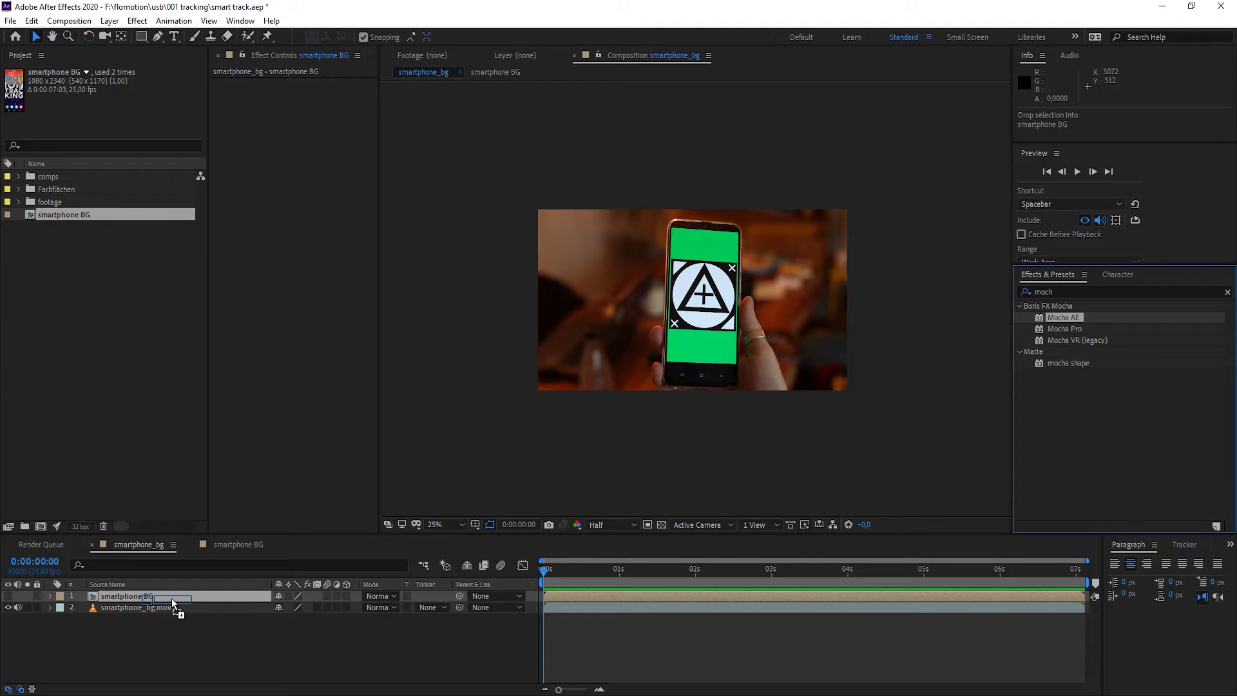
mouse_move(171, 598)
left_mouse_down()
mouse_move(166, 630)
mouse_move(146, 597)
mouse_move(155, 608)
left_mouse_up()
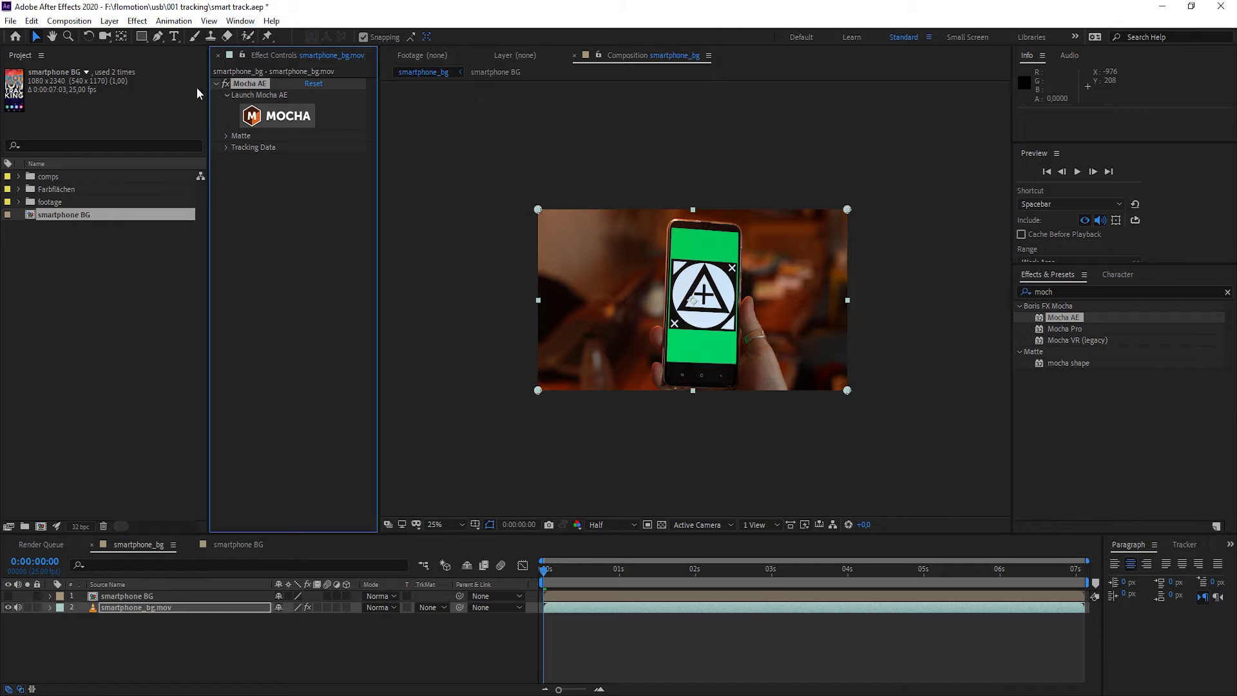
Cancel the warning about tracking at reduced proxy resolution
left_click(284, 111)
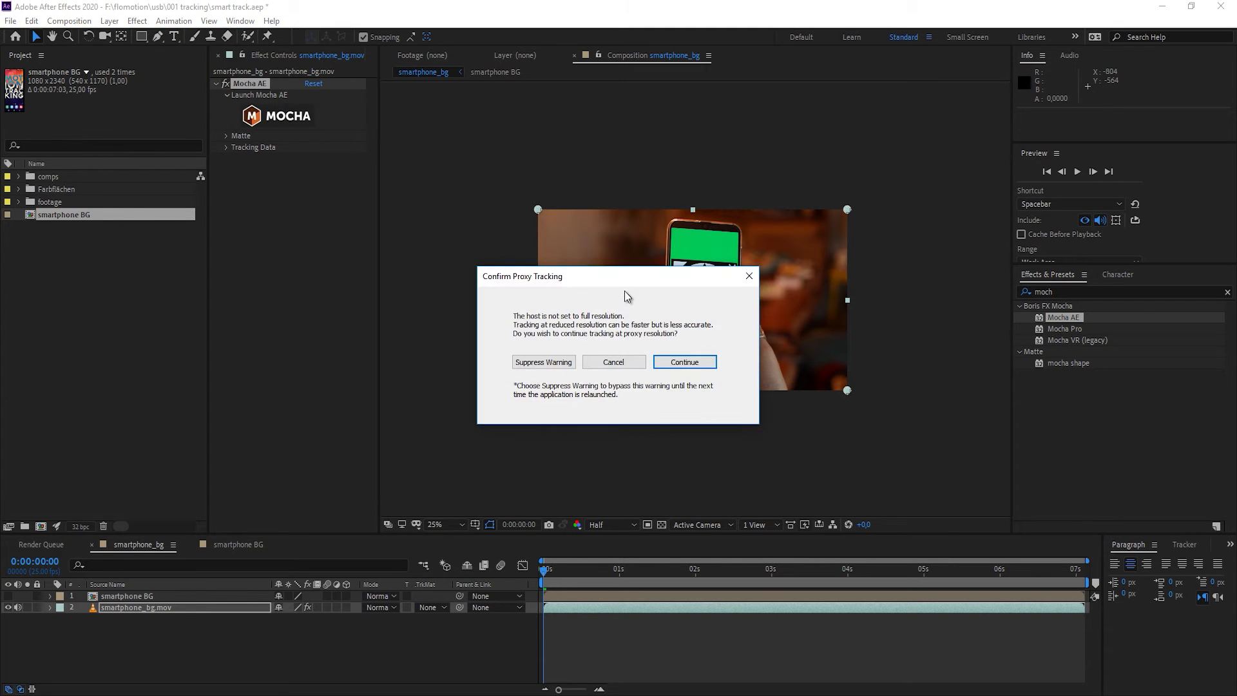
left_click_drag(629, 276, 728, 235)
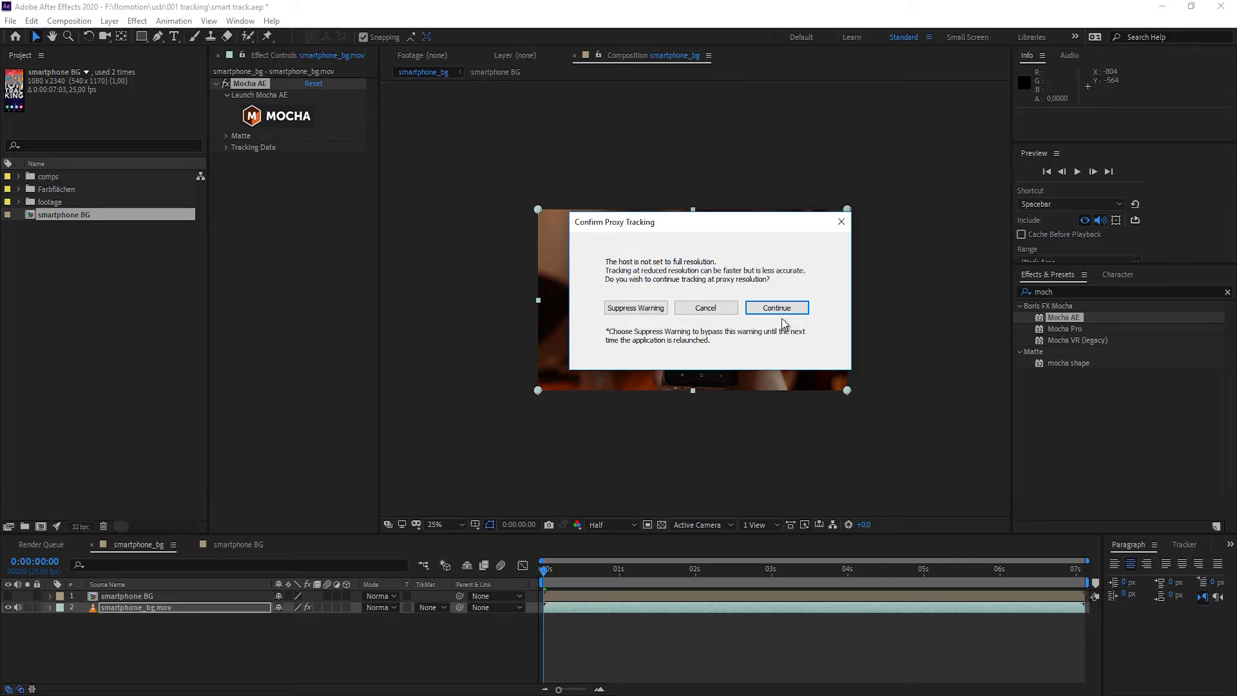
left_click(732, 310)
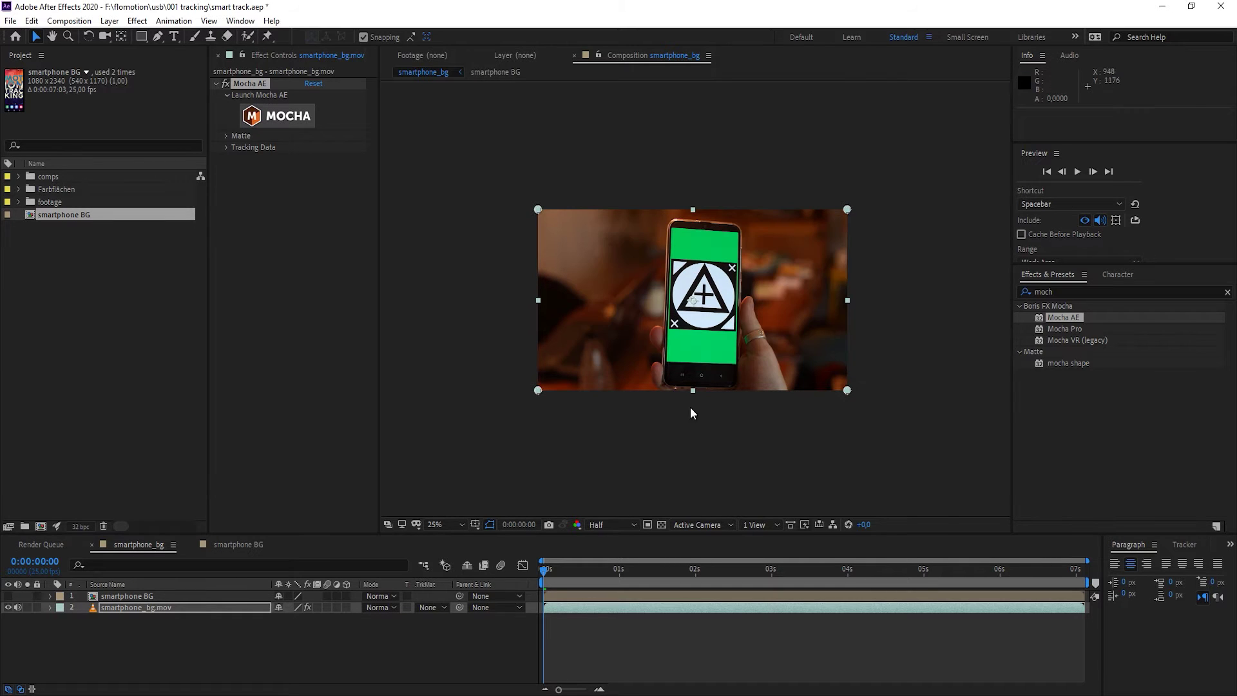
Set viewer resolution to Full, zoom to 50%, widen the viewer, and launch Mocha AE
left_click(623, 526)
left_click(622, 562)
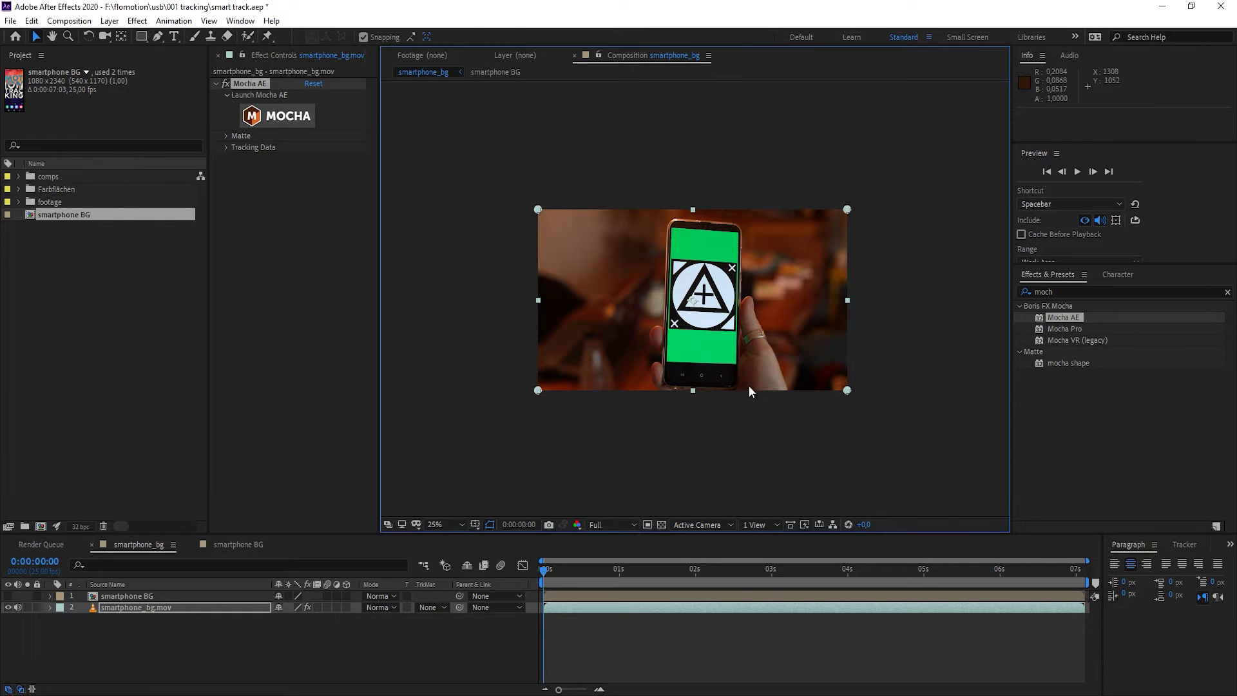
key("period")
left_click_drag(1037, 204, 1051, 203)
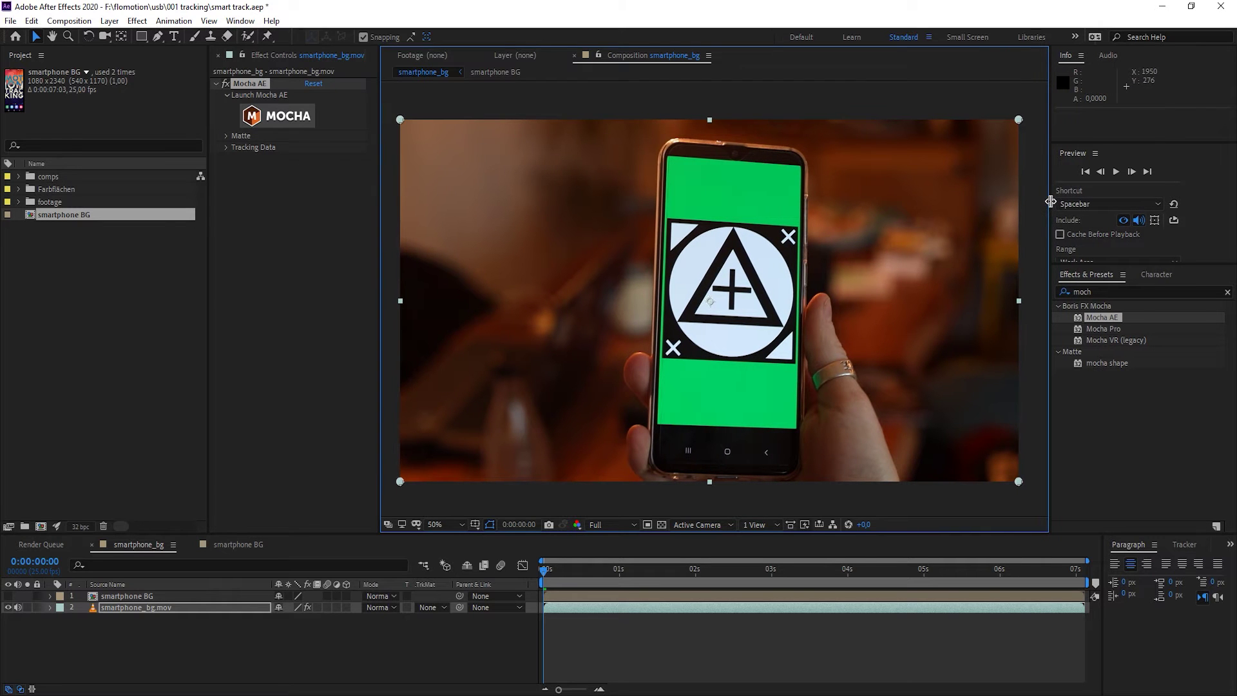
left_click(262, 118)
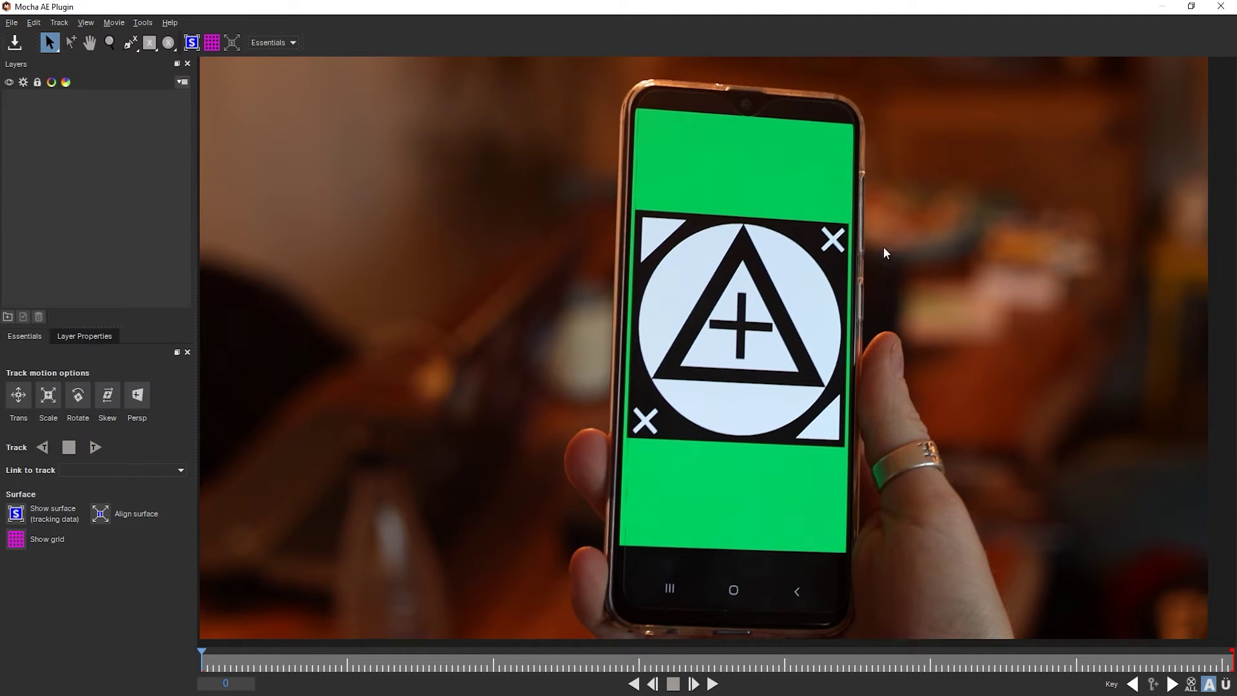
left_click(290, 45)
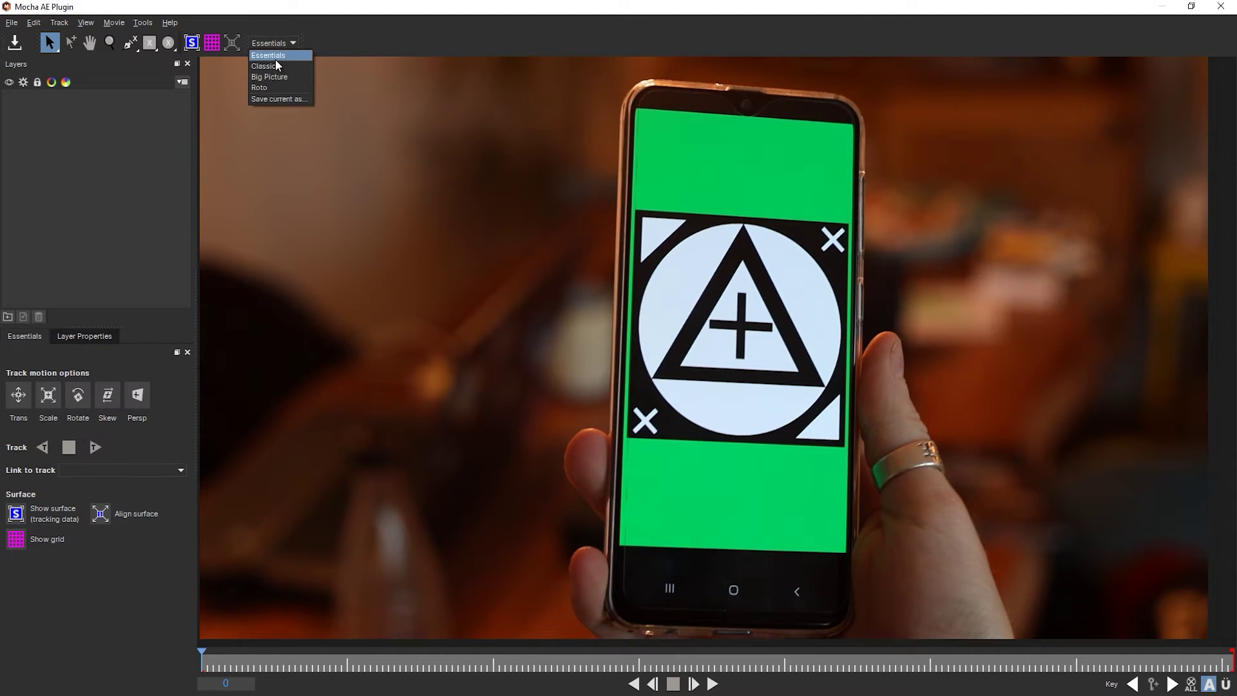
left_click(287, 65)
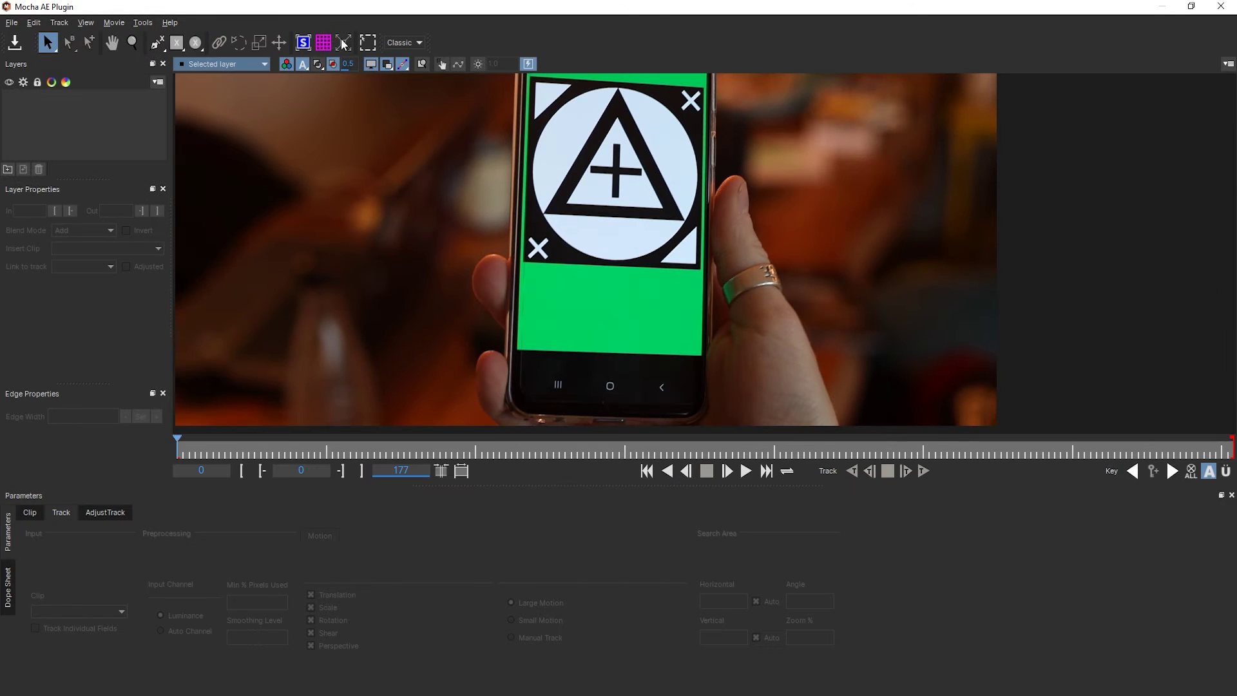
left_click(400, 46)
left_click(396, 88)
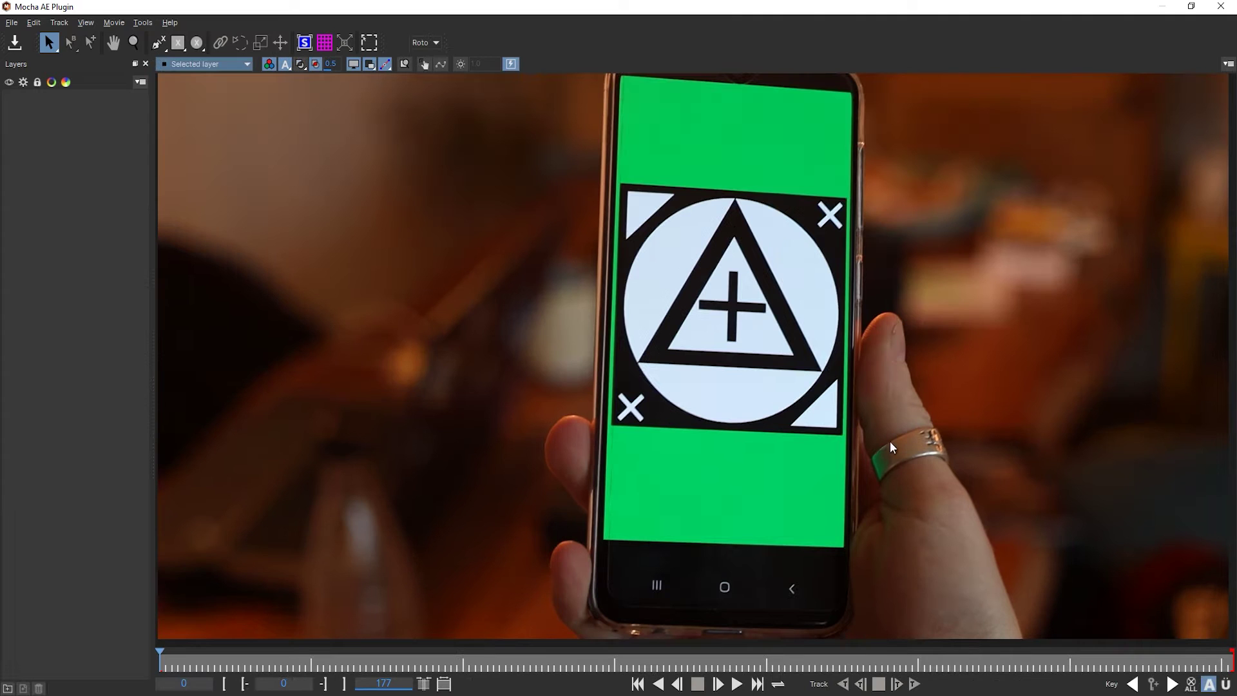
left_click(439, 49)
left_click(436, 57)
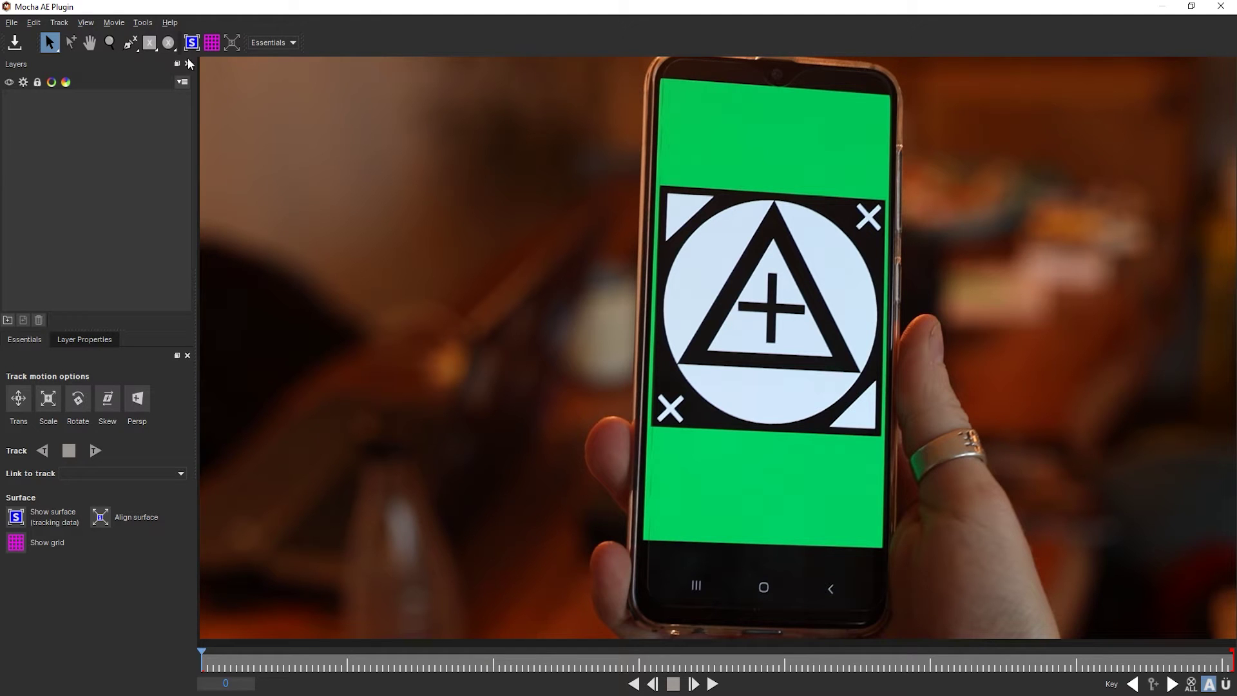
Draw an X-spline rectangle fitted to the phone screen, enable Persp, and track forward
left_click(152, 48)
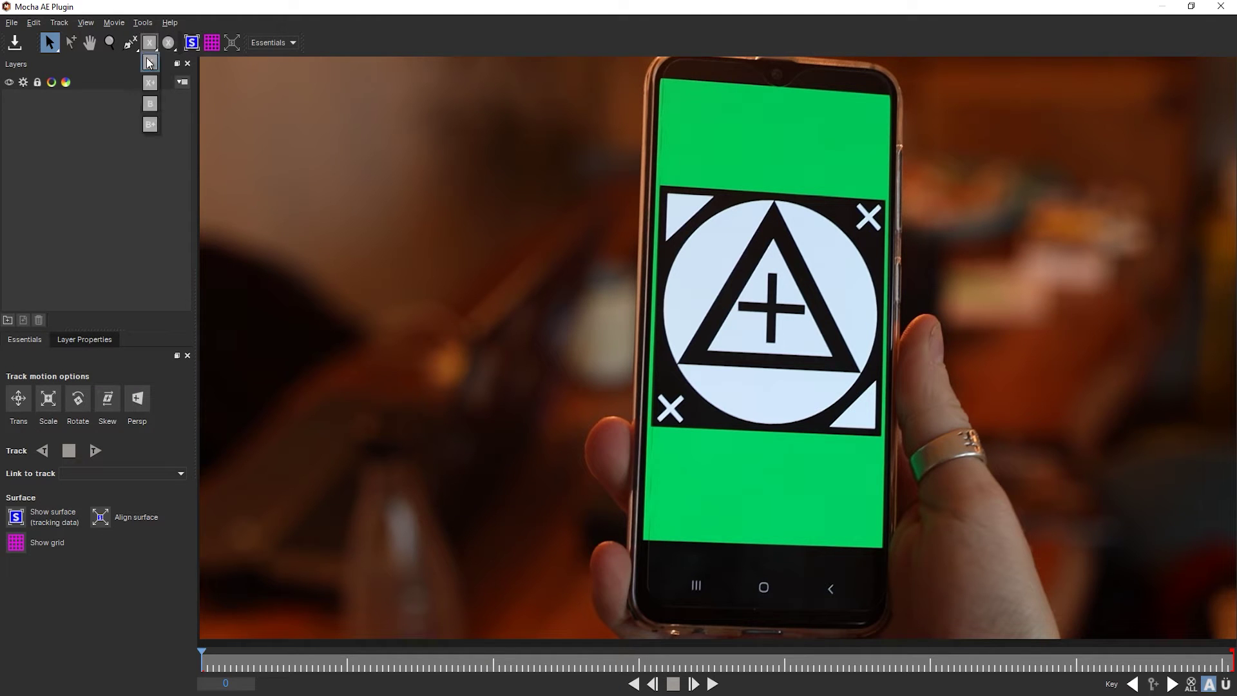
mouse_move(658, 178)
left_mouse_down()
mouse_move(671, 268)
mouse_move(884, 443)
left_mouse_up()
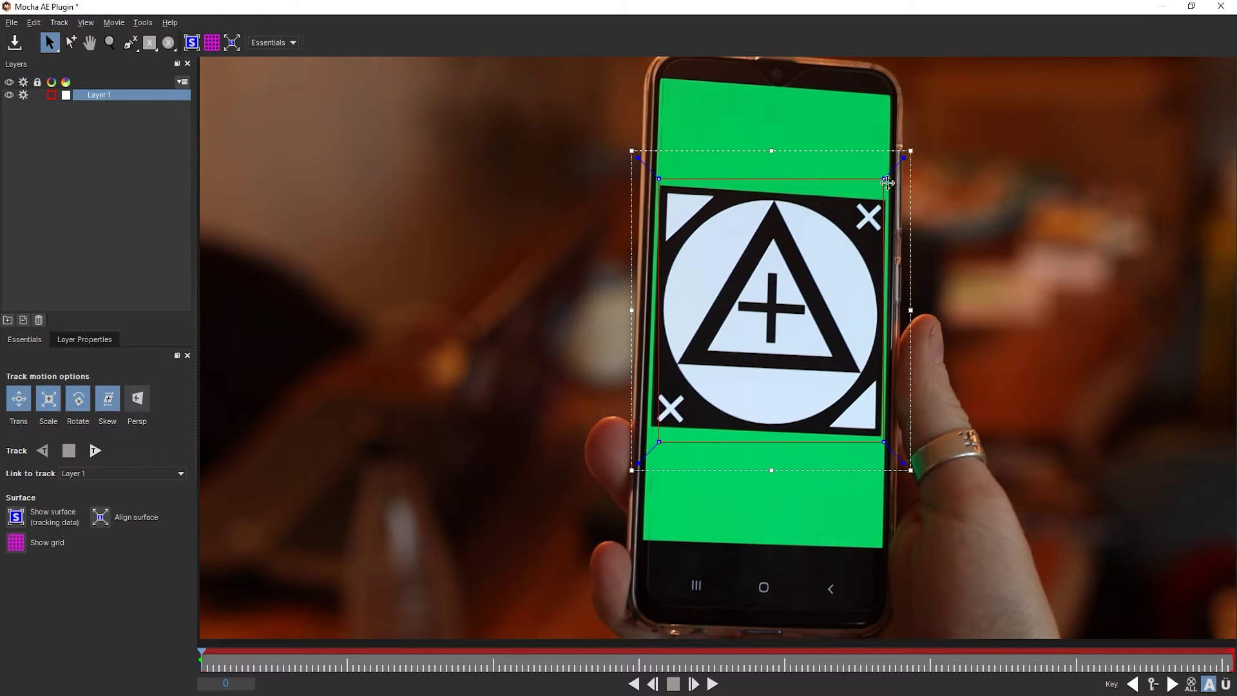
left_click_drag(883, 178, 890, 199)
left_click_drag(663, 175, 660, 177)
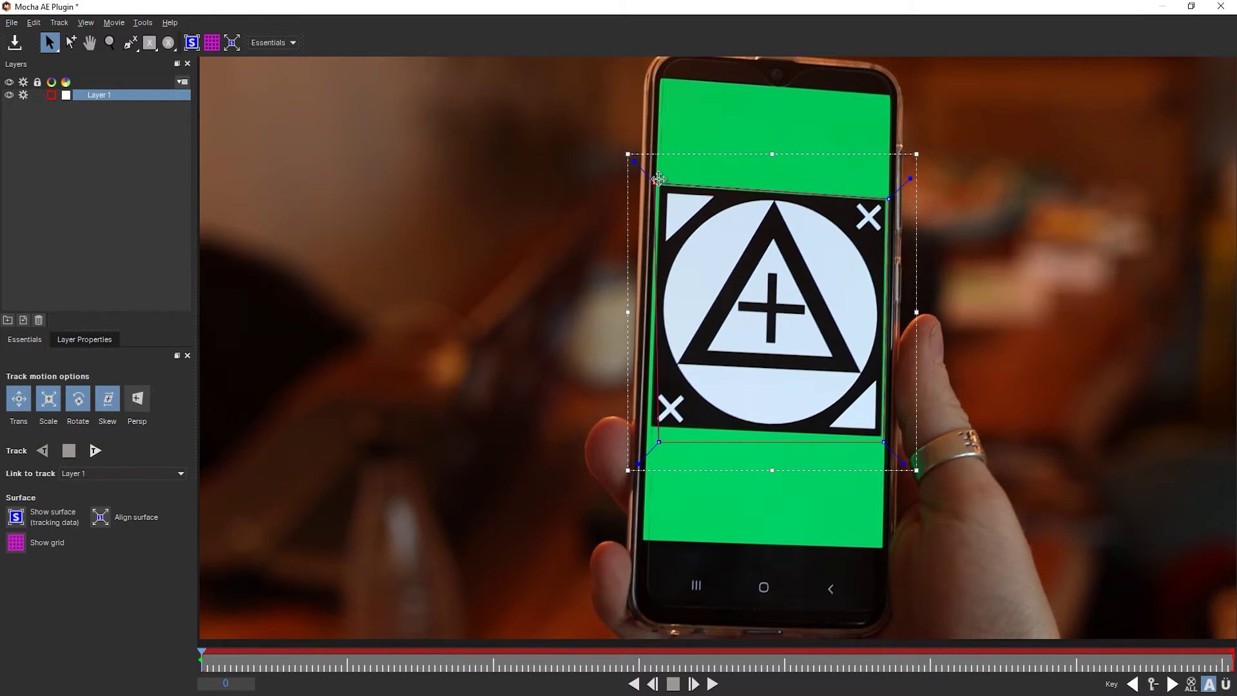
left_click_drag(660, 443, 648, 428)
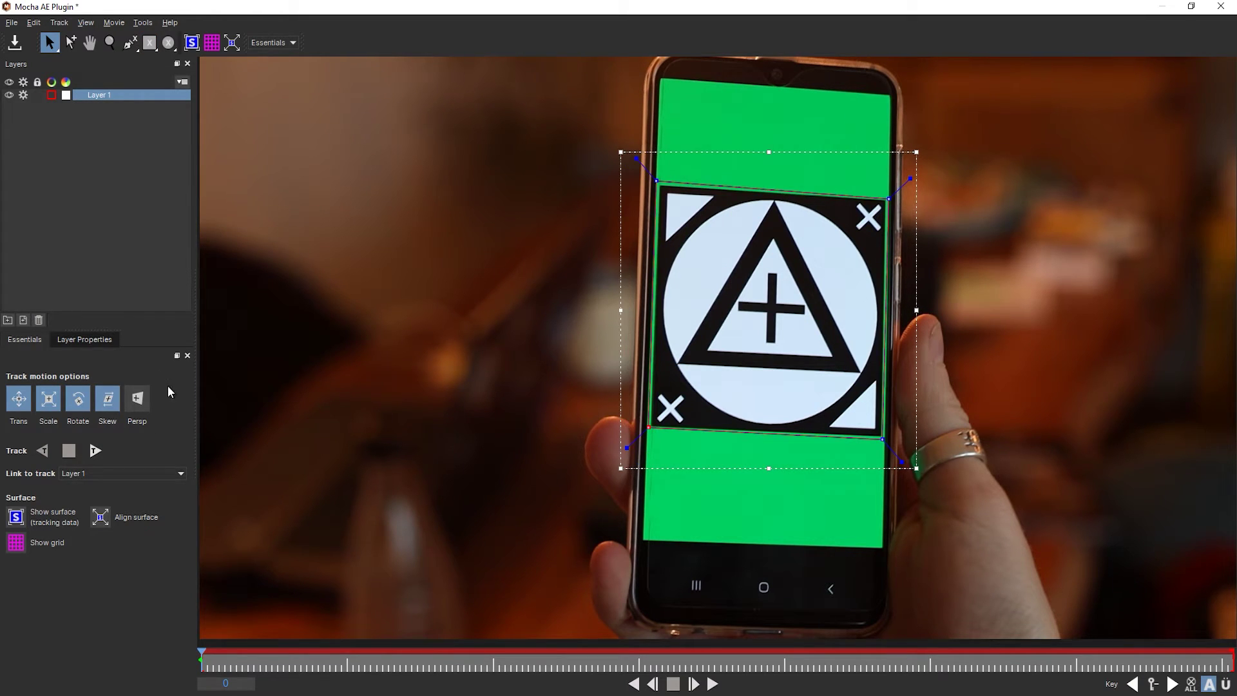
left_click(136, 400)
left_click(99, 454)
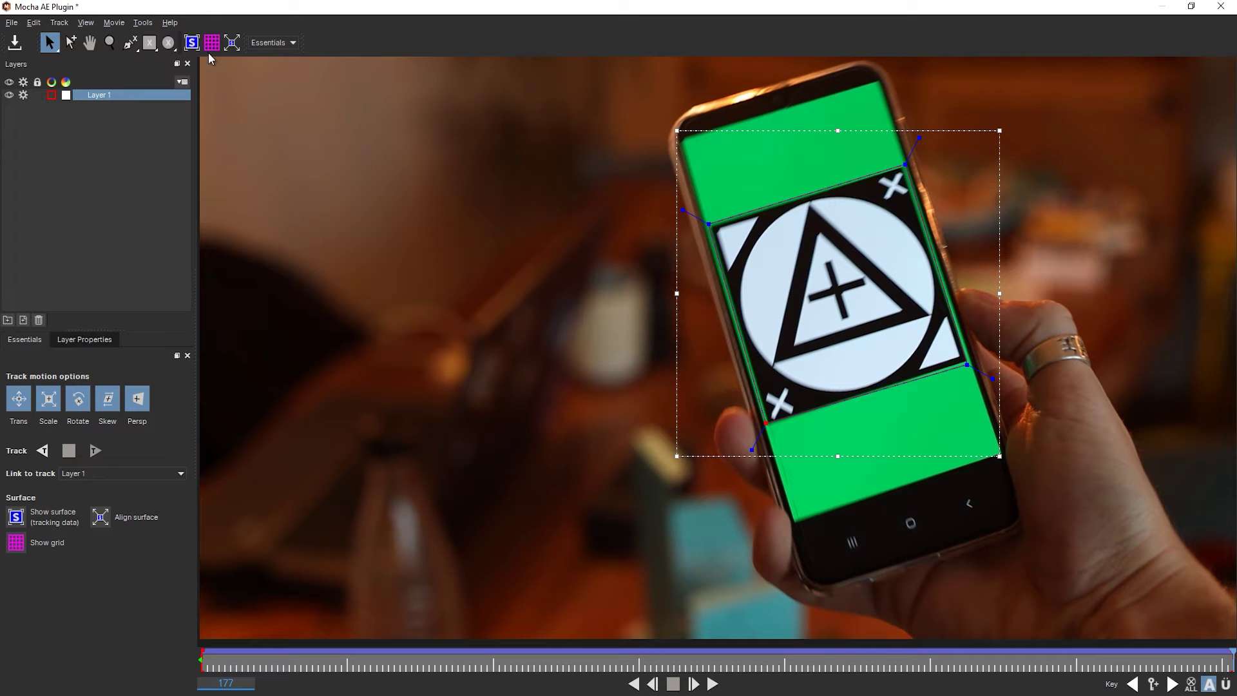
Show the planar surface and drag its corners onto the phone screen's corners at frame 177
left_click(192, 44)
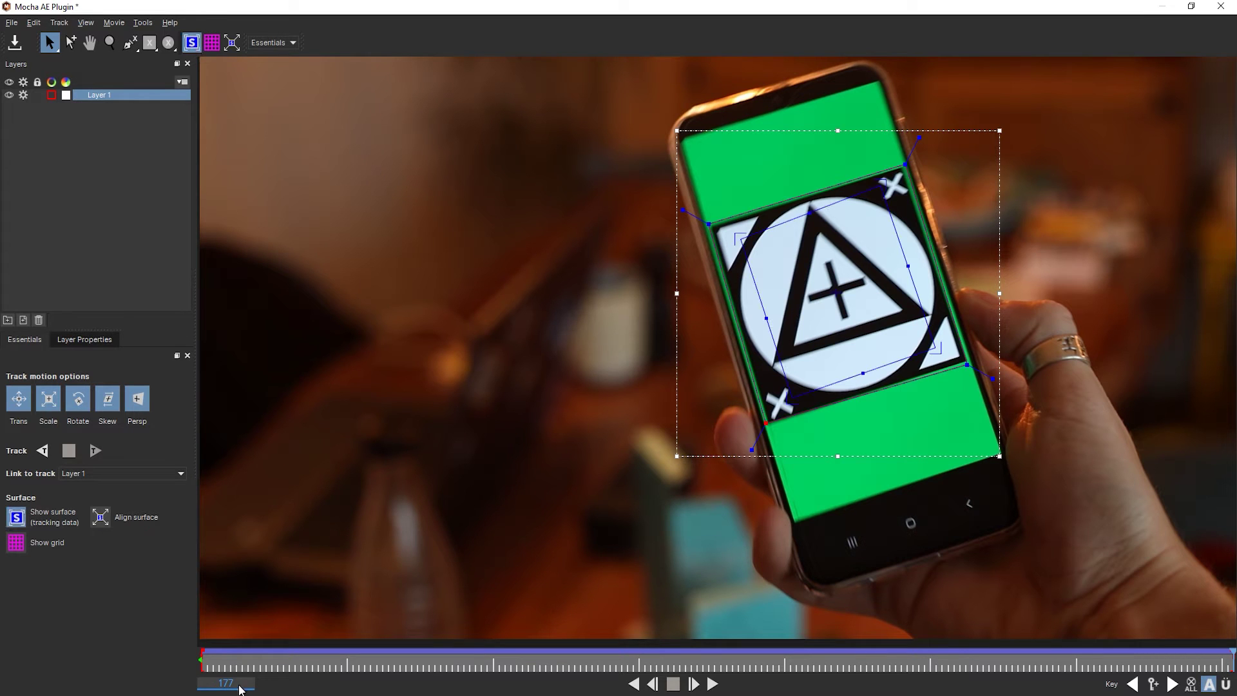
left_click_drag(742, 239, 675, 134)
left_click_drag(890, 186, 884, 75)
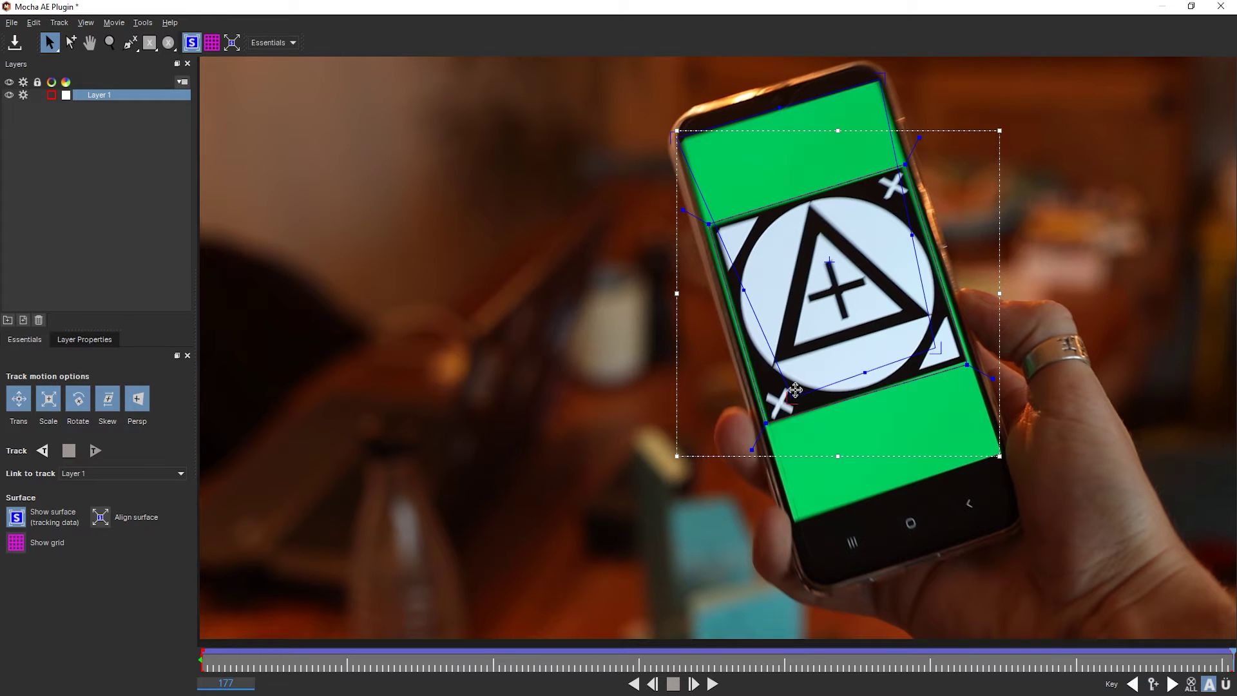
left_click_drag(796, 394, 796, 525)
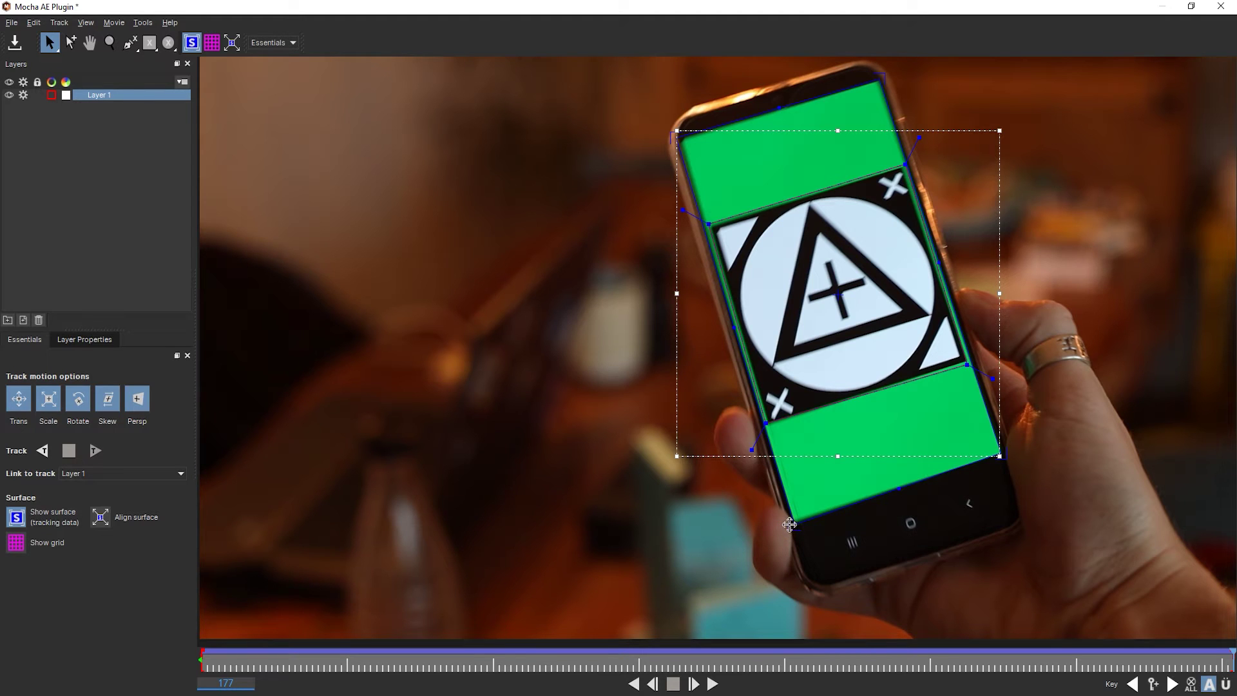
Turn on the perspective grid, track backward toward frame 0, and scrub to verify the track
left_click(214, 48)
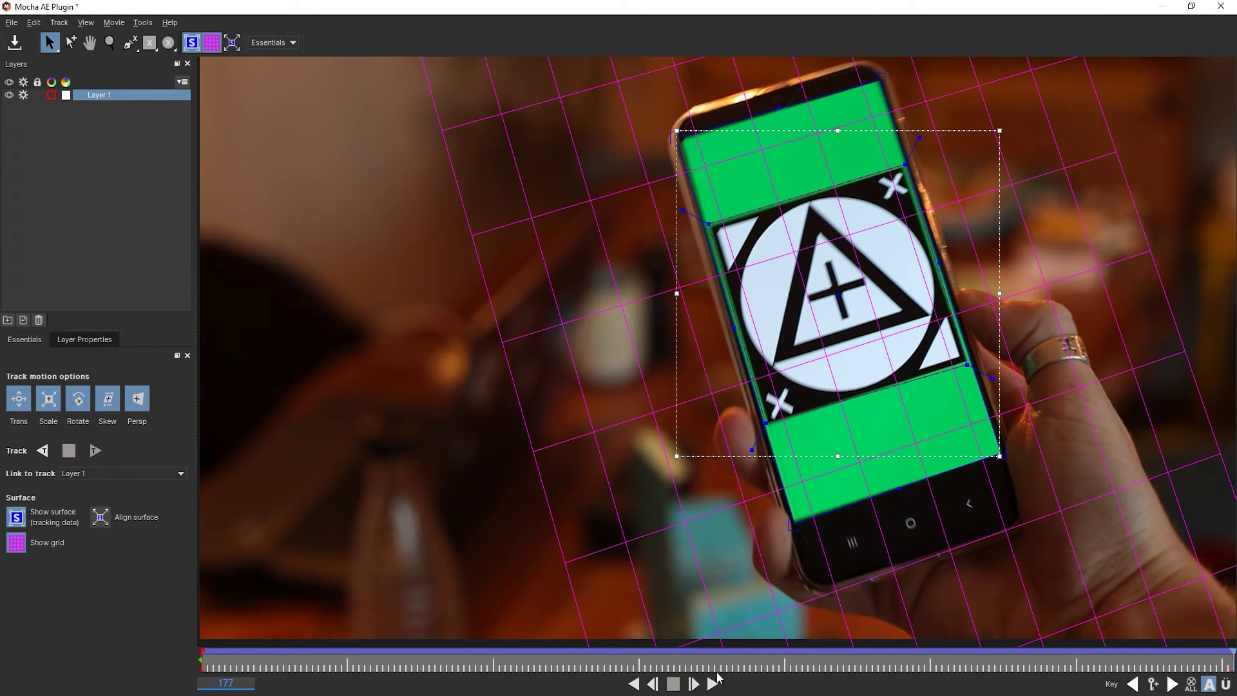
key("shift+z")
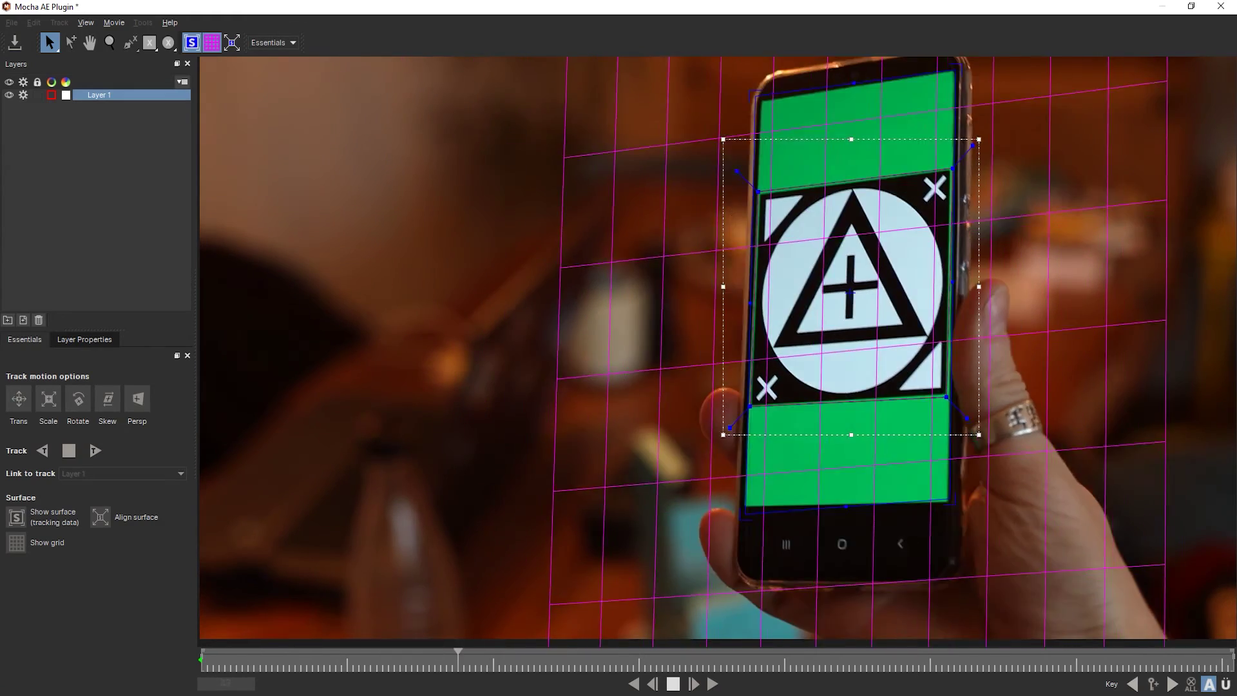
left_click(559, 668)
key("Right")
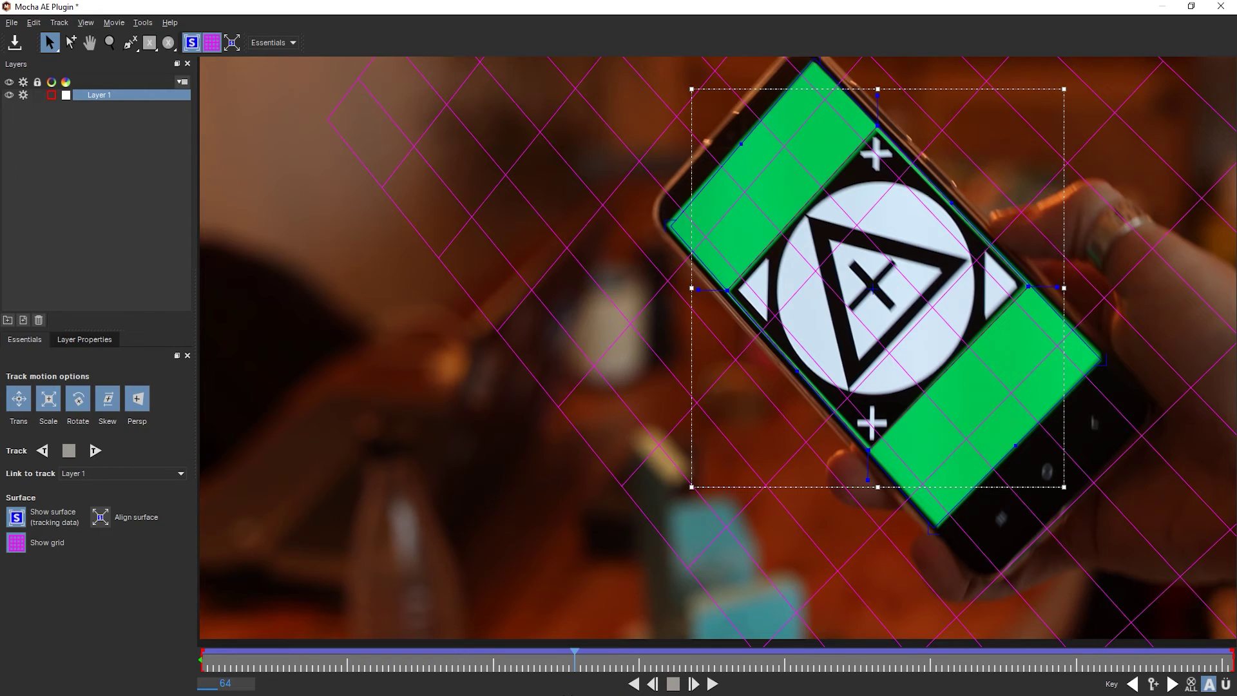
left_click_drag(559, 668, 193, 664)
Switch to the Classic workspace and open the AdjustTrack settings
left_click(266, 42)
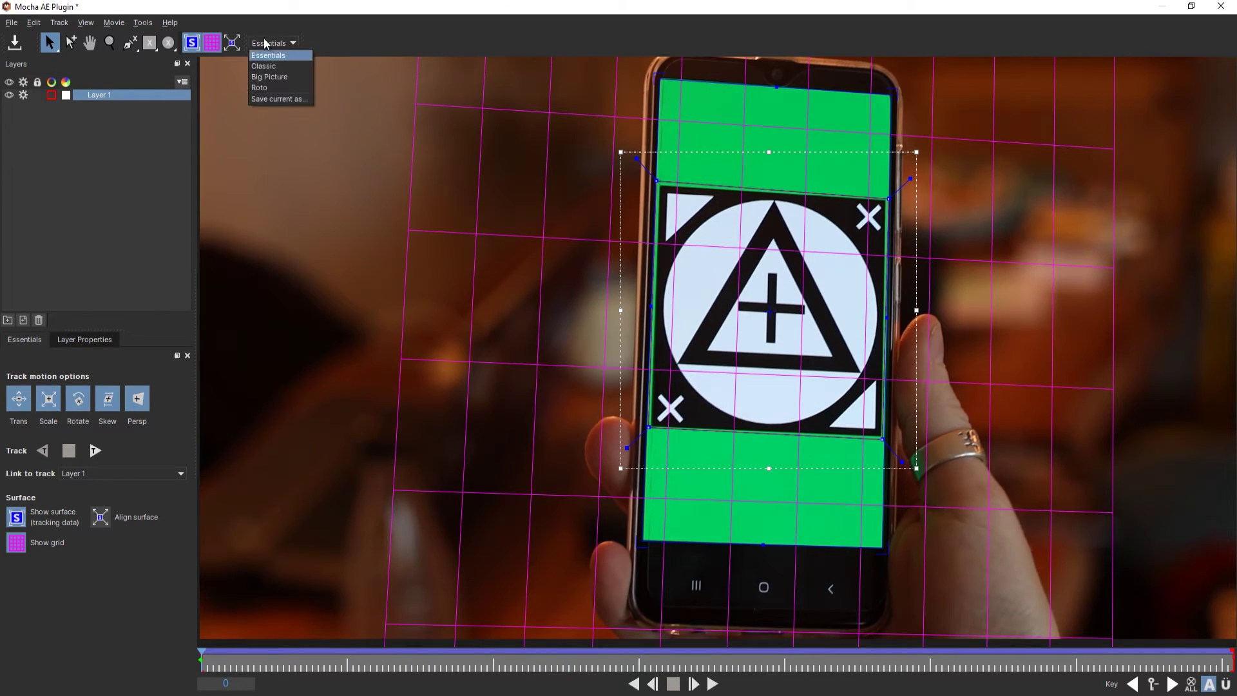
left_click(264, 67)
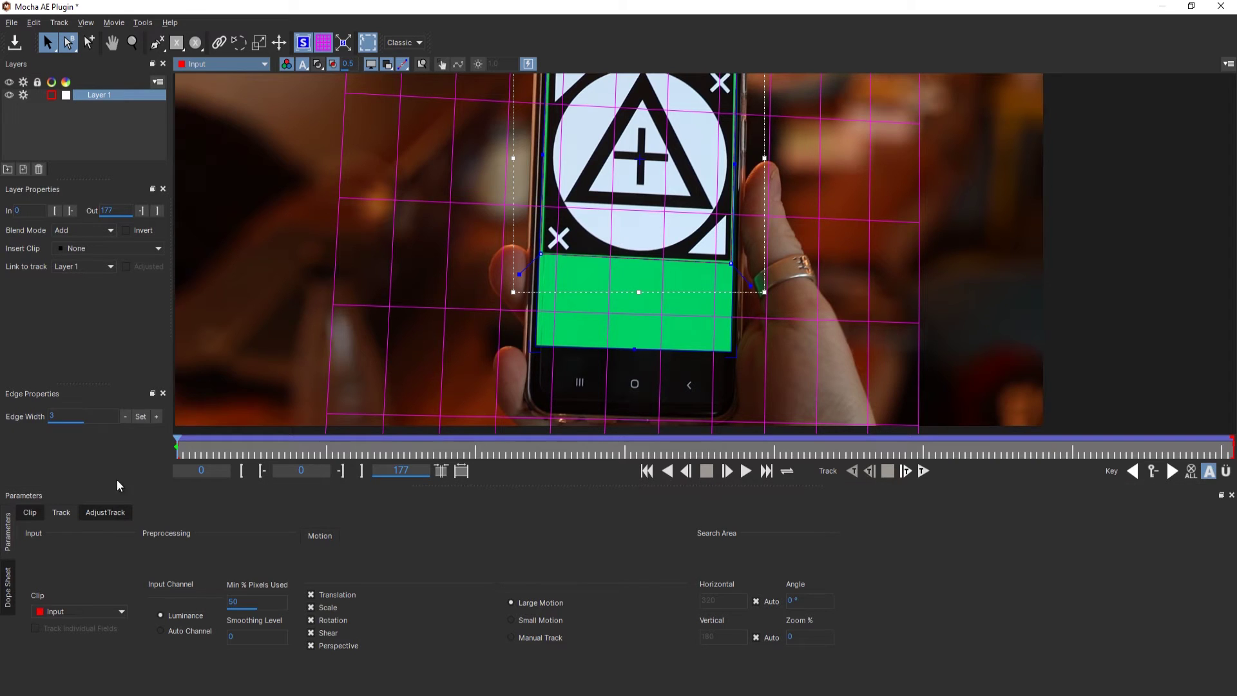
left_click(107, 512)
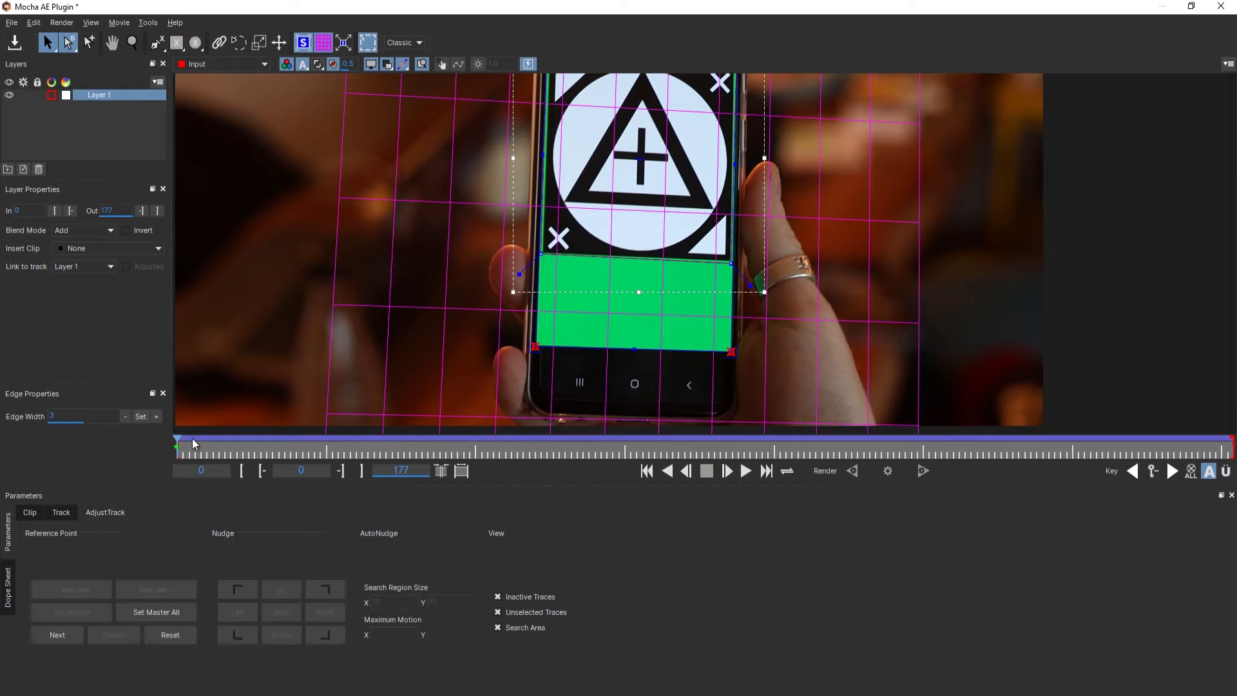
scroll(722, 235, "down", 2)
Magnify and inspect the surface's bottom-left, bottom-right and top-right corners
left_click(594, 356)
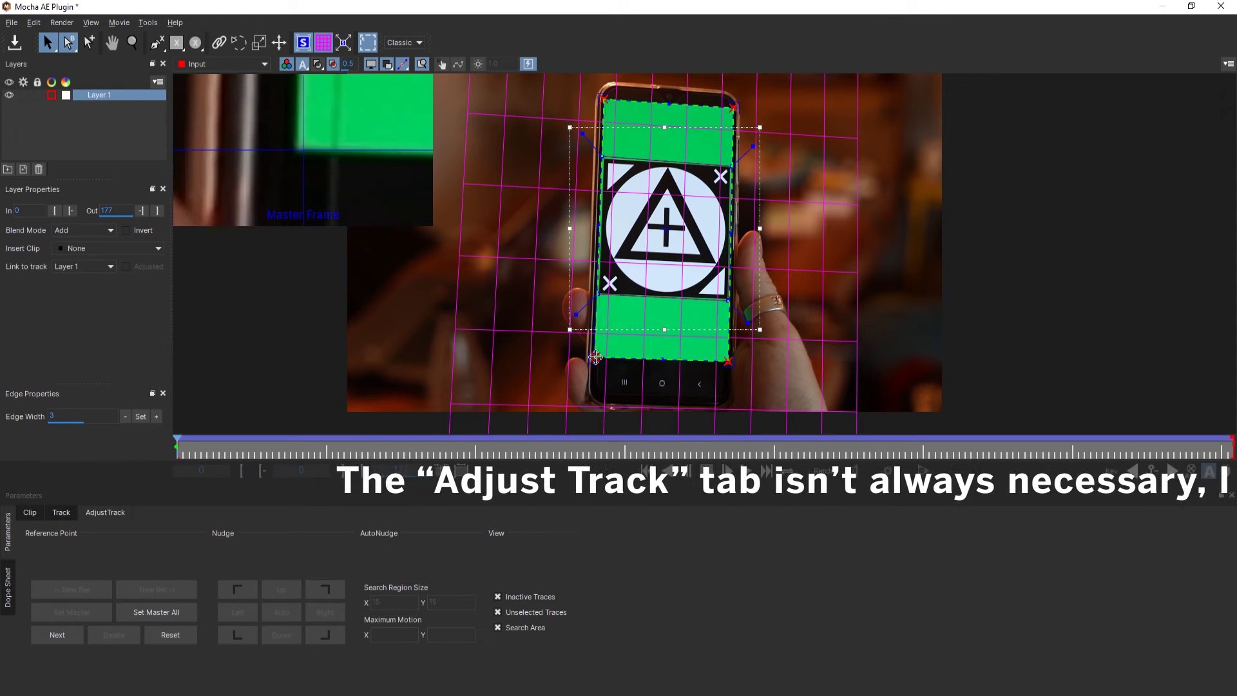
left_click(594, 357)
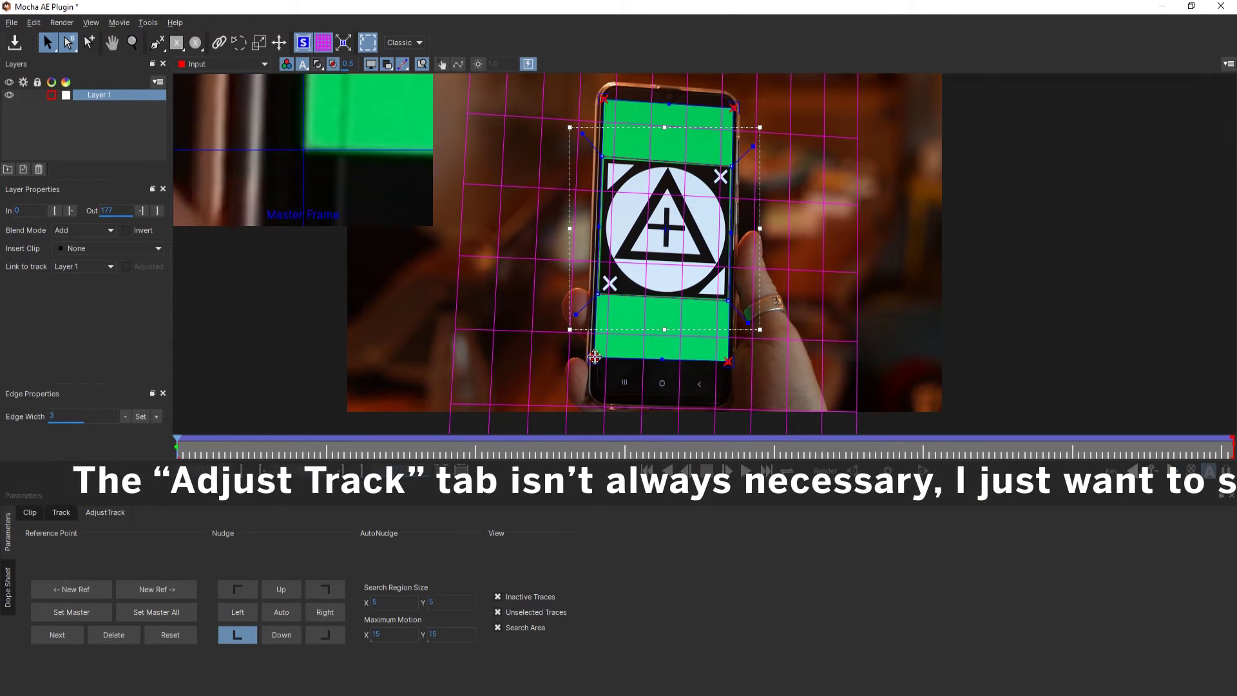
left_click(727, 359)
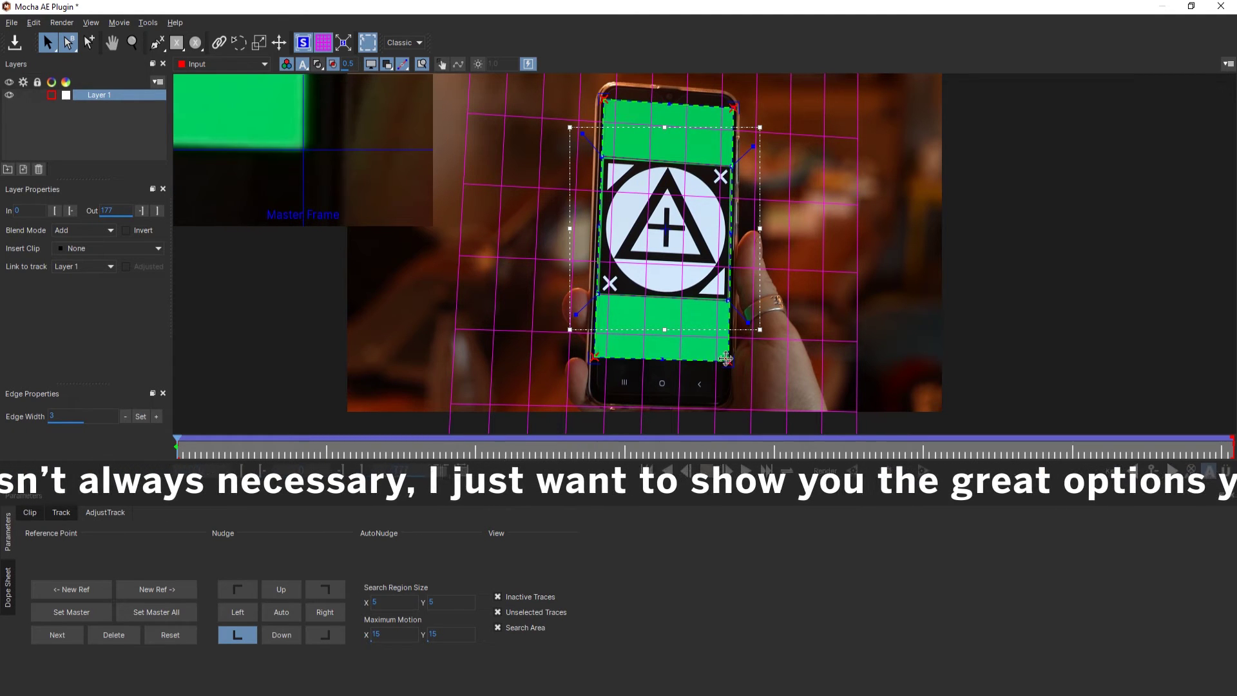
left_click(732, 103)
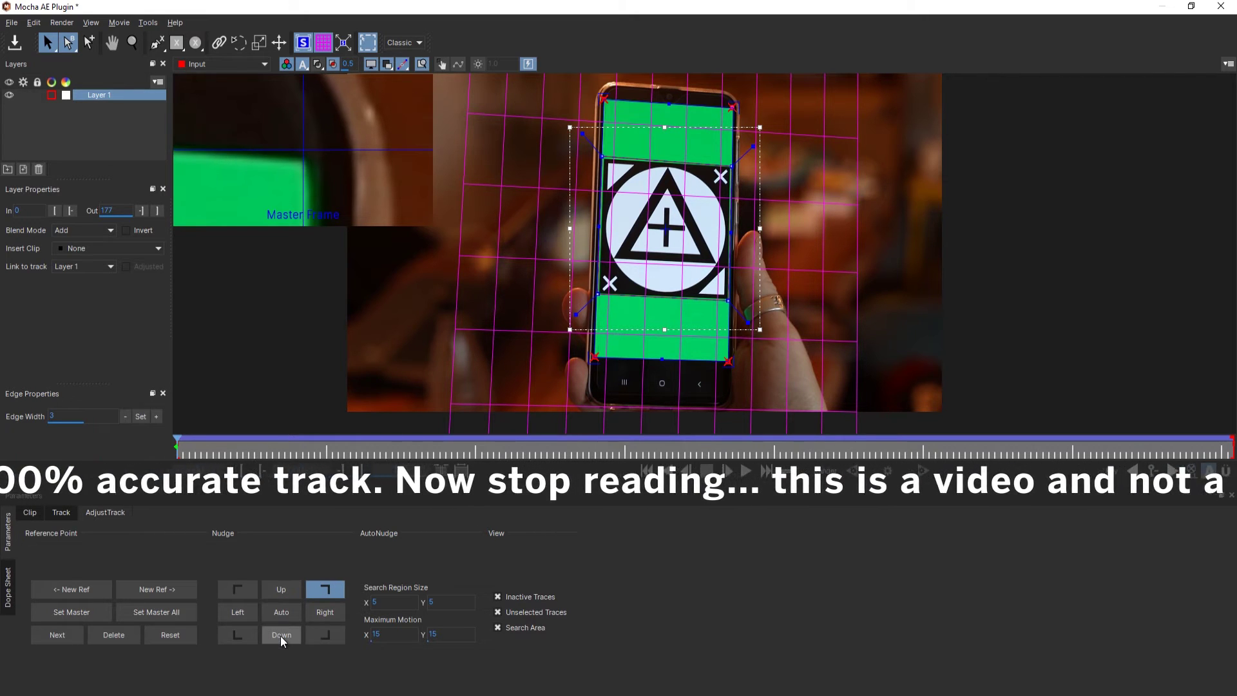
On the last frame, nudge the bottom-right and bottom-left surface corners onto the screen edges
left_click(325, 634)
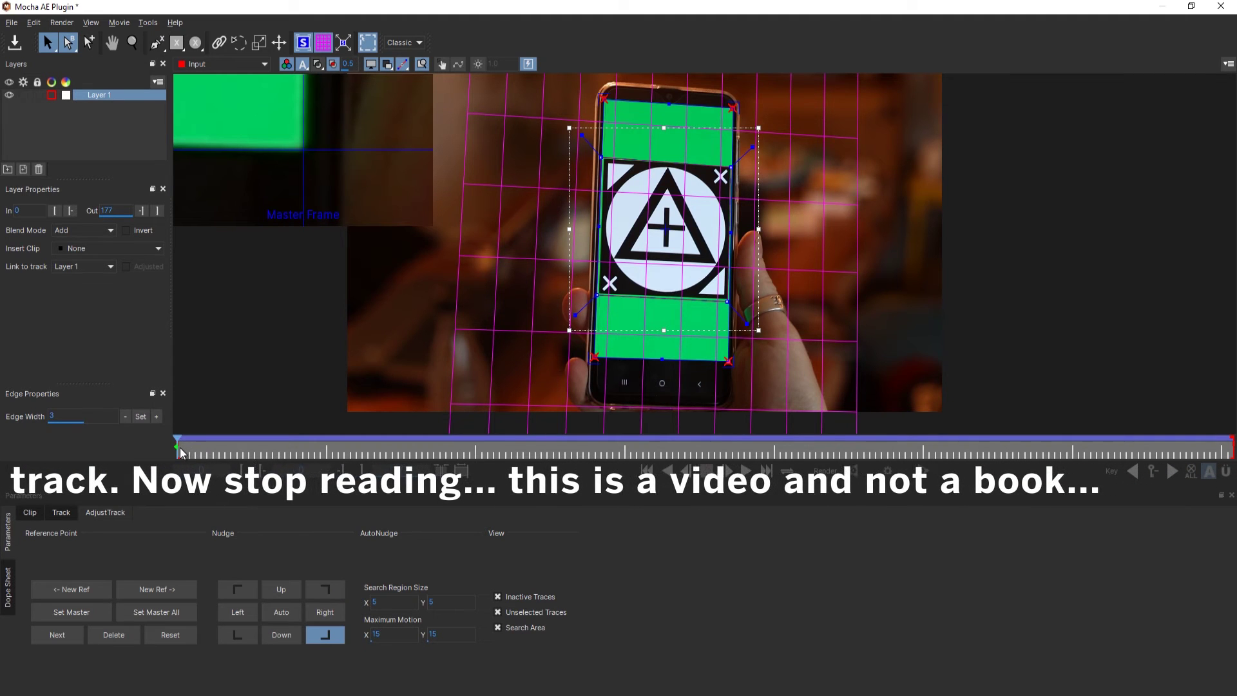
key("End")
left_click_drag(796, 308, 795, 308)
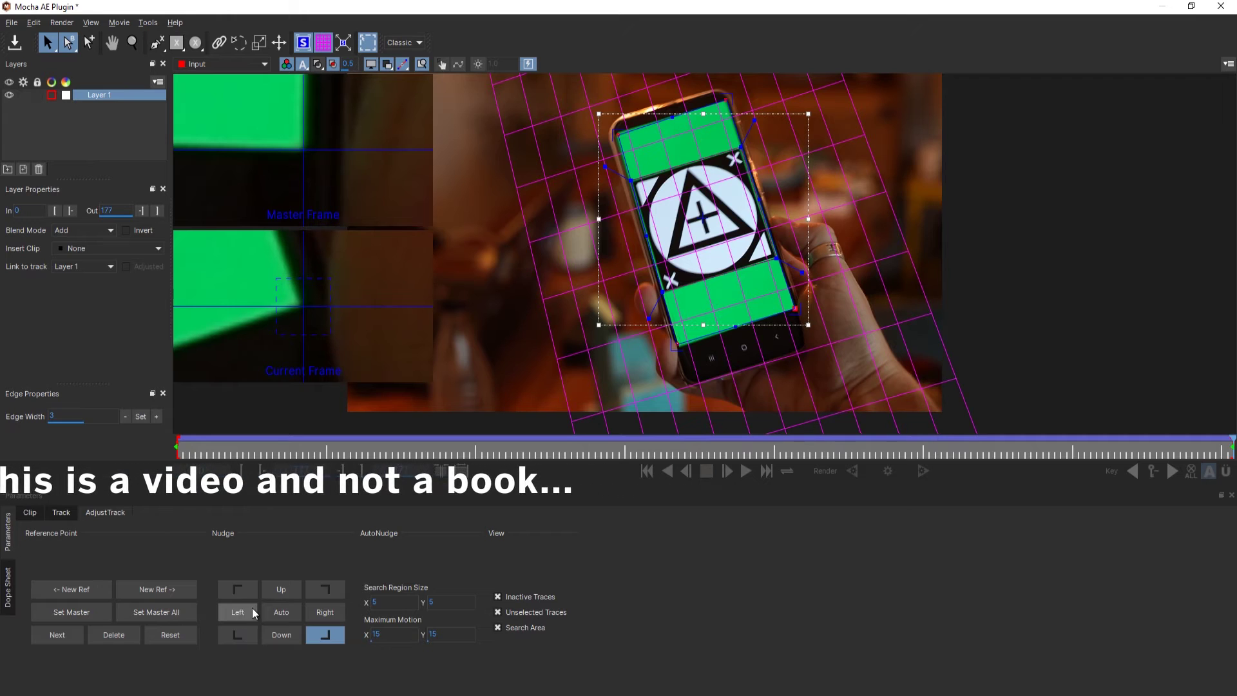
left_click(237, 635)
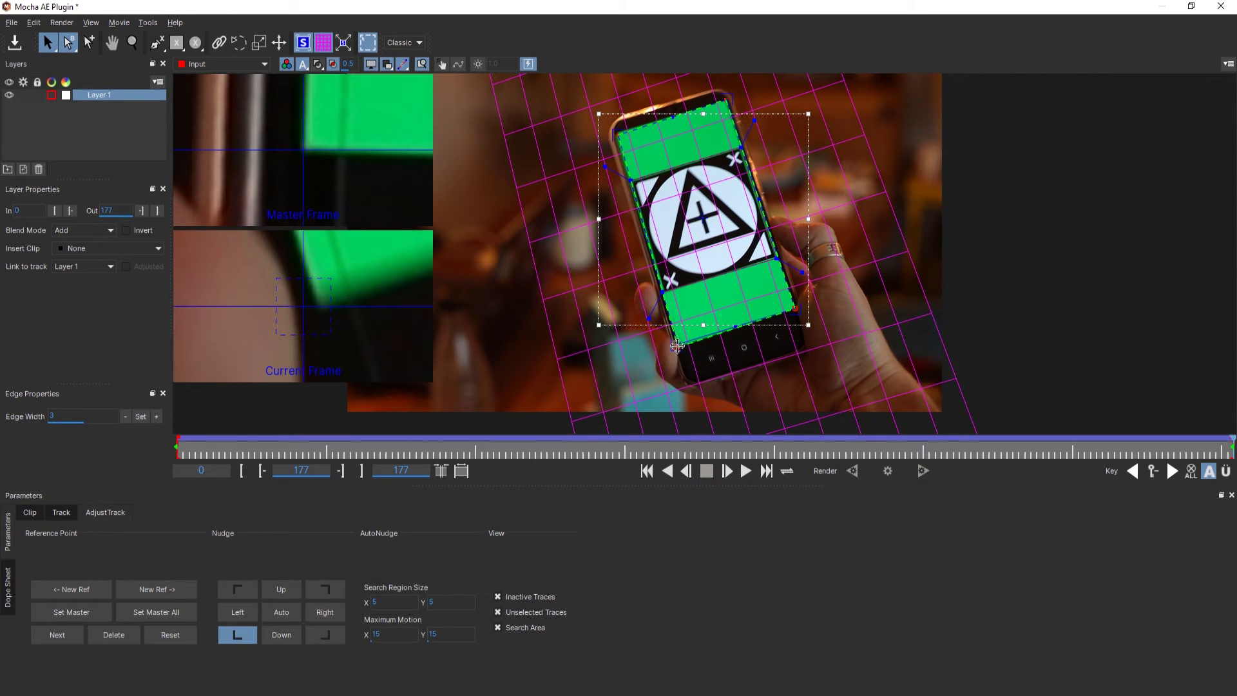
left_click_drag(677, 344, 678, 348)
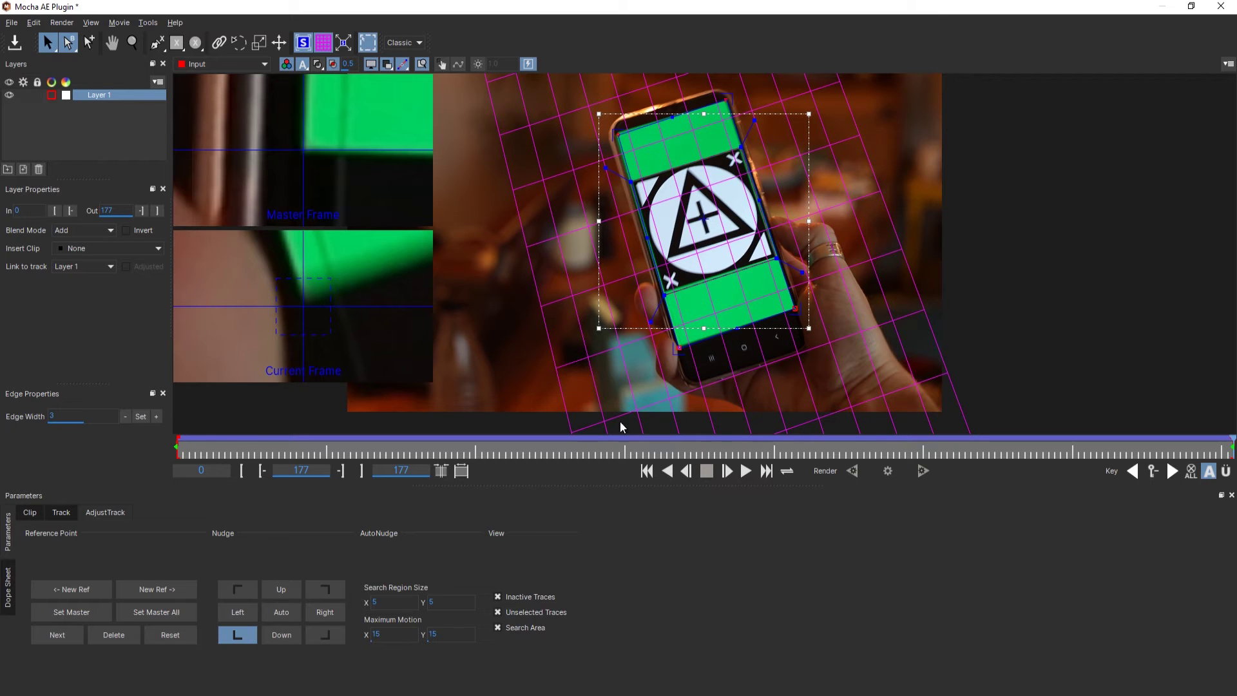
left_click(289, 590)
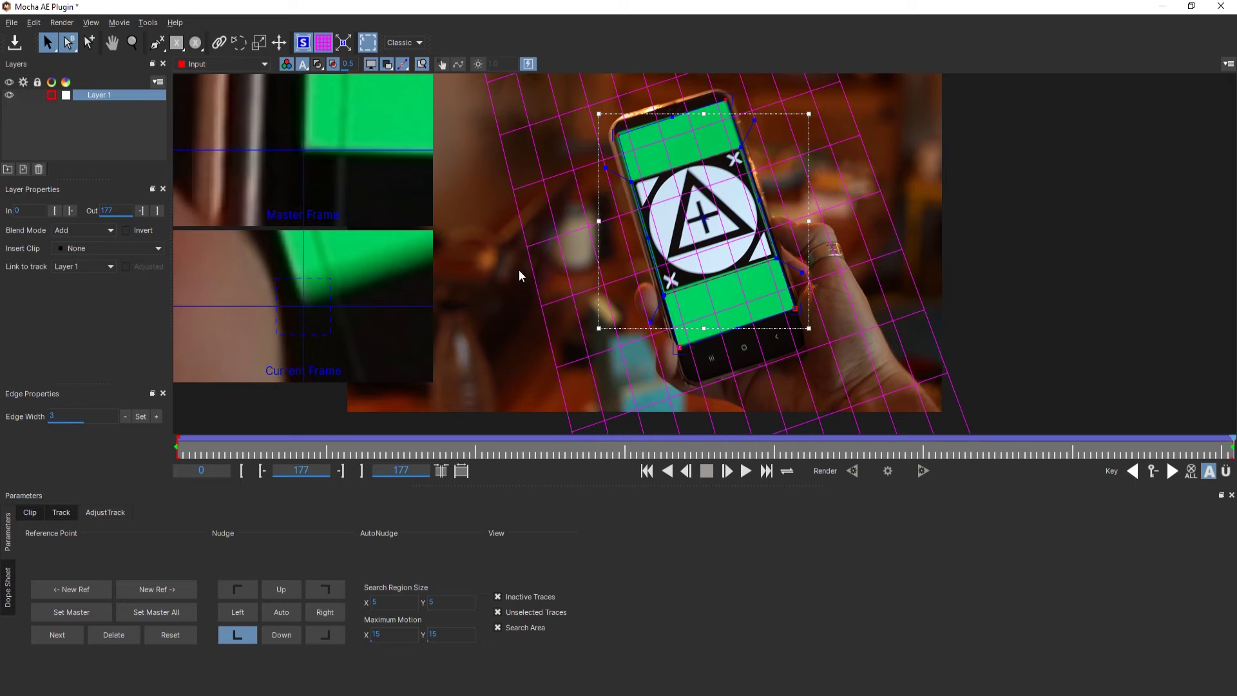
Review the refined track by scrubbing back through the clip and zooming the viewer out
left_click(238, 591)
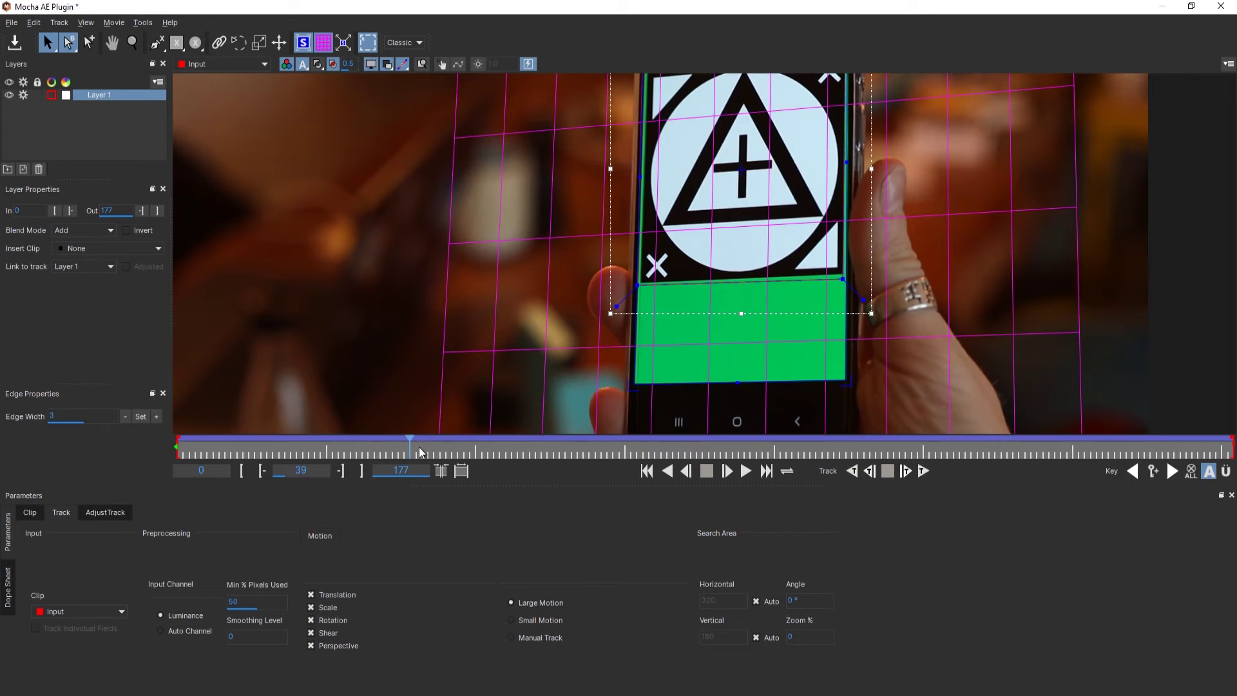
left_click_drag(416, 448, 151, 453)
scroll(714, 208, "down", 3)
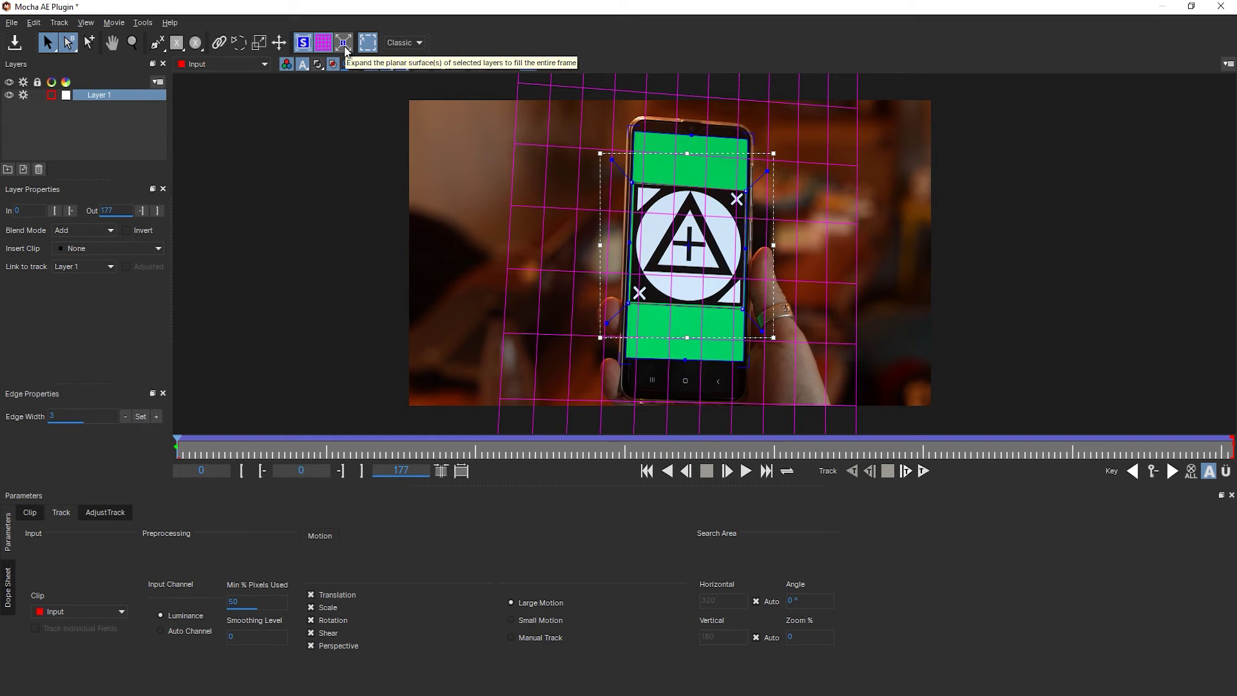
Restore the Essentials workspace, expand the surface to the full frame, and save the Mocha project
left_click(413, 43)
left_click(413, 60)
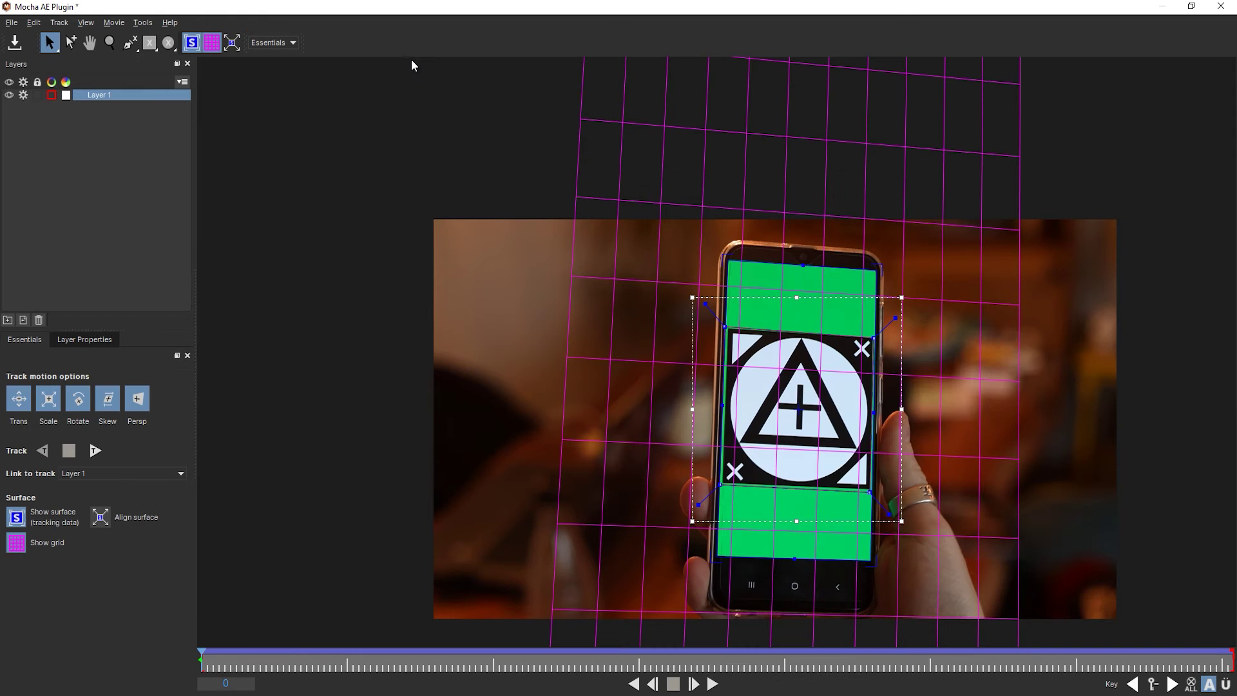
left_click(232, 42)
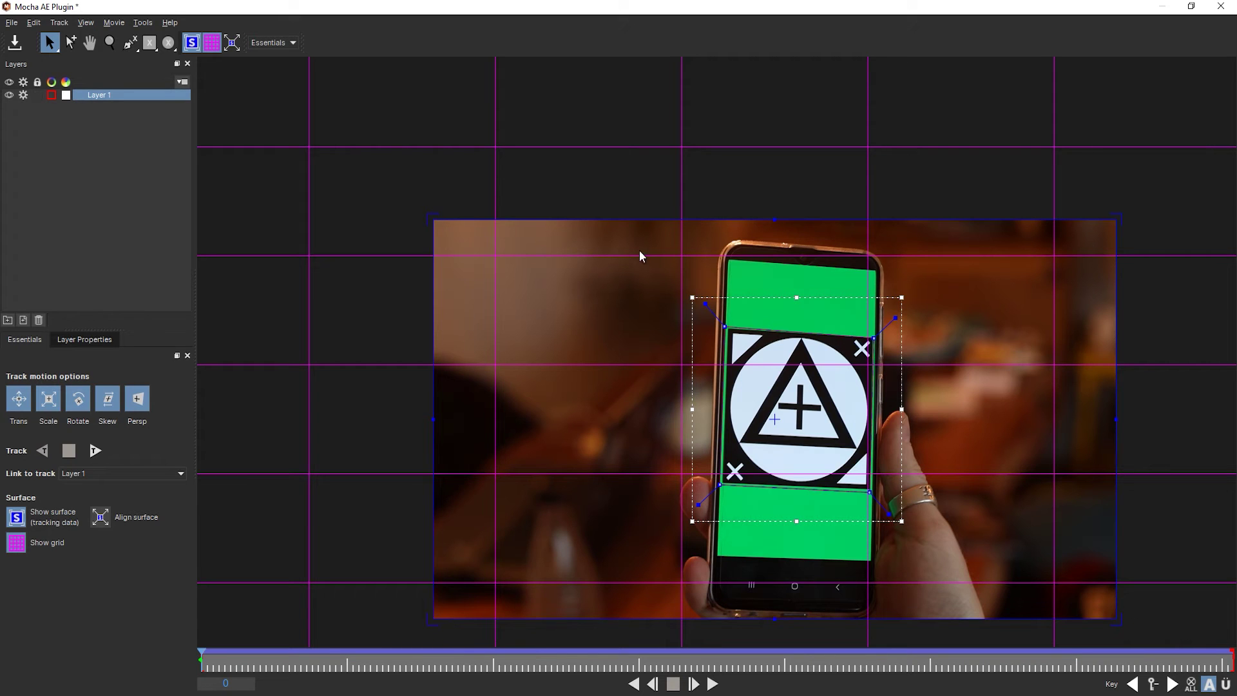
key("ctrl+s")
Return from Mocha to After Effects and make the smartphone BG wallpaper layer visible
left_click(1222, 6)
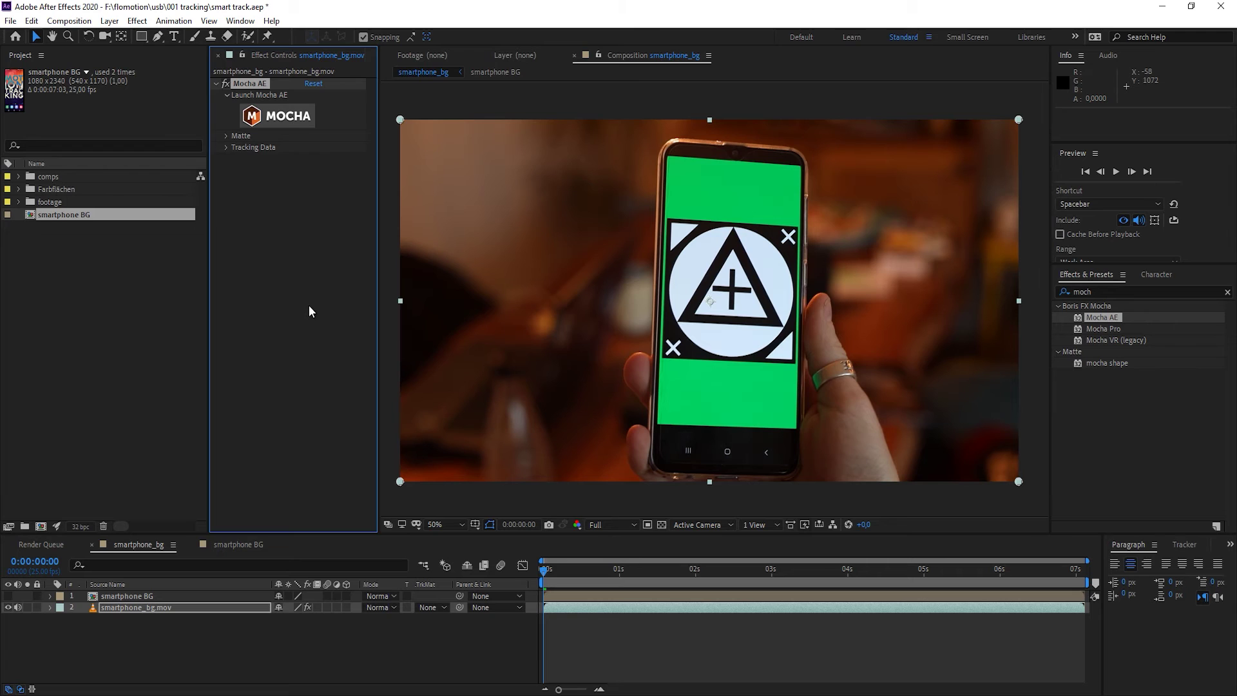
left_click(172, 610)
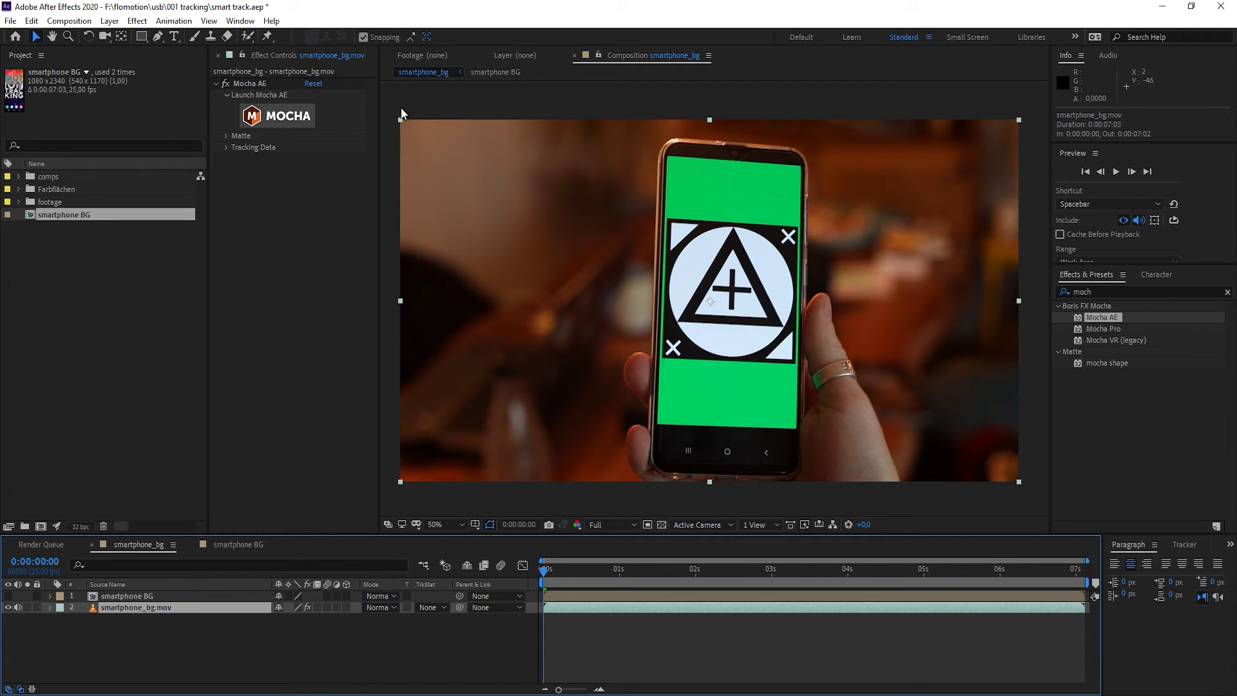
left_click(144, 597)
left_click(8, 597)
key("comma")
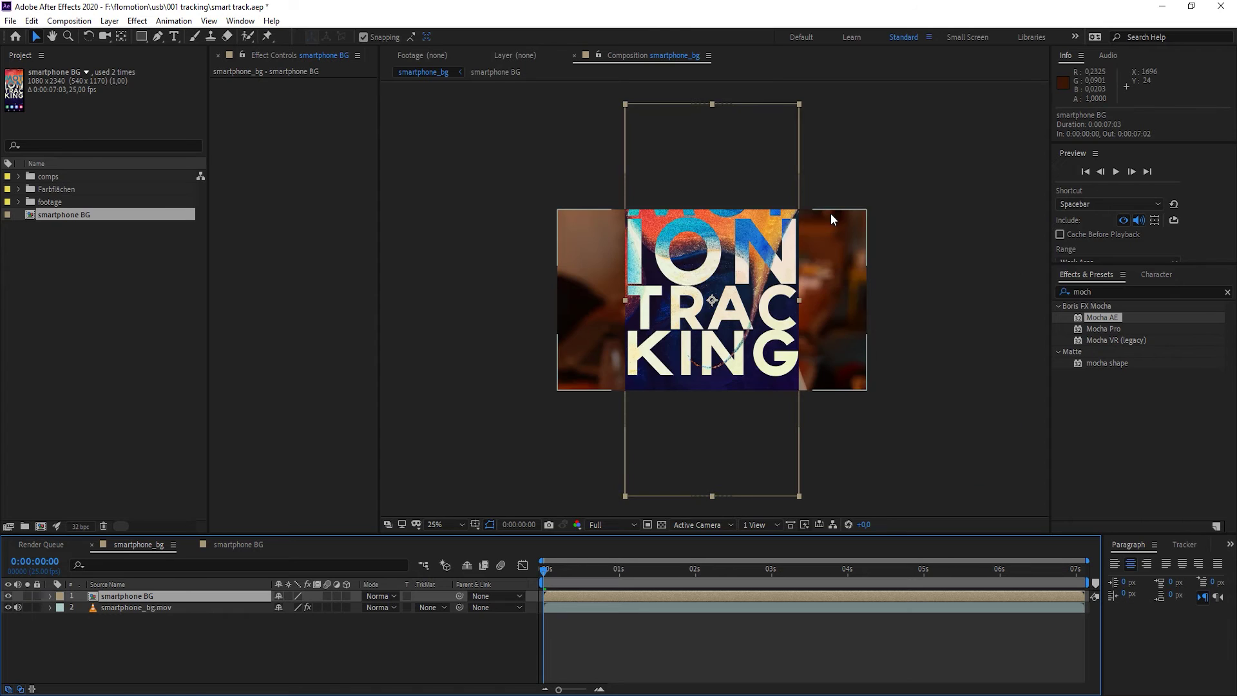
Apply Corner Pin (searched as 'cor') to the wallpaper and drag its corners onto the phone screen
double_click(1085, 292)
type("c")
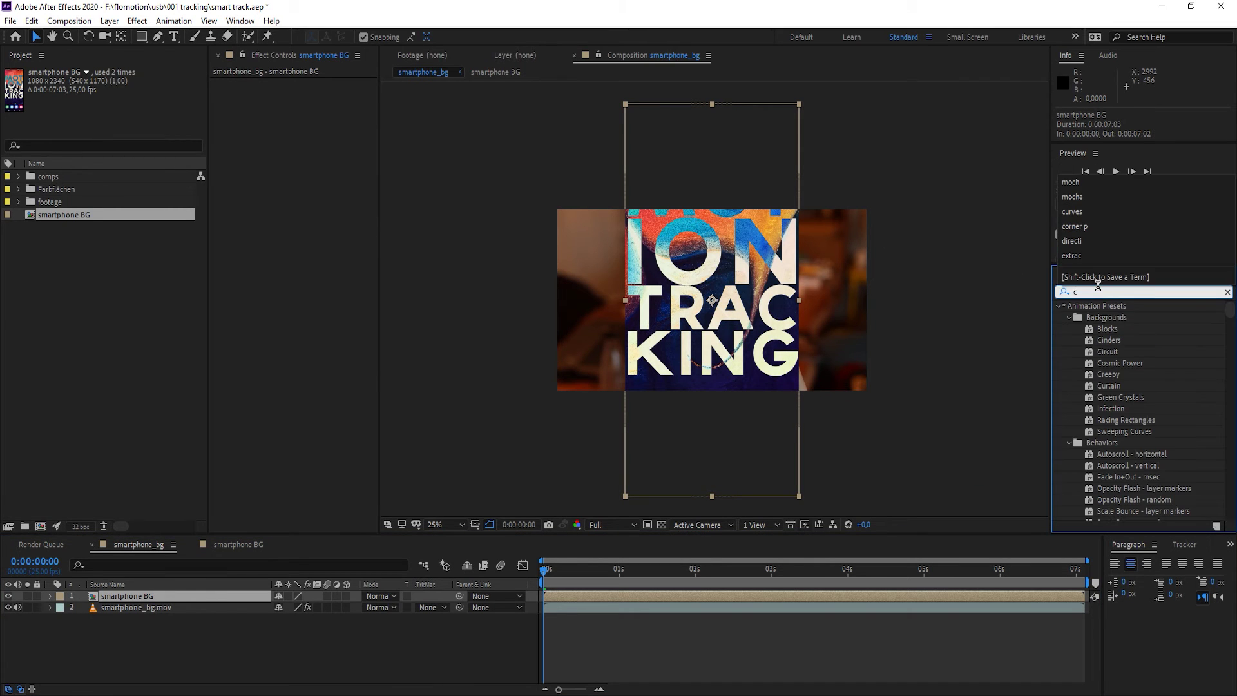
type("or")
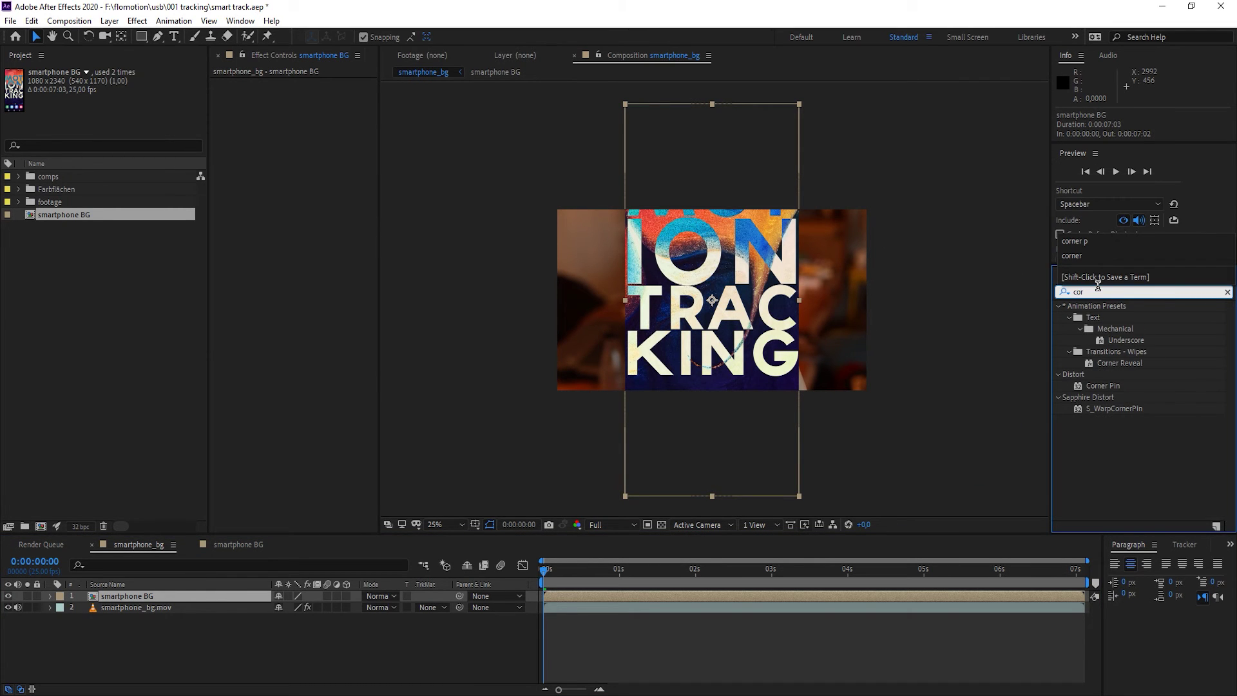
left_click_drag(1119, 385, 745, 210)
left_click_drag(799, 103, 776, 338)
scroll(776, 338, "up", 6)
left_click_drag(716, 302, 527, 190)
scroll(879, 372, "down", 6)
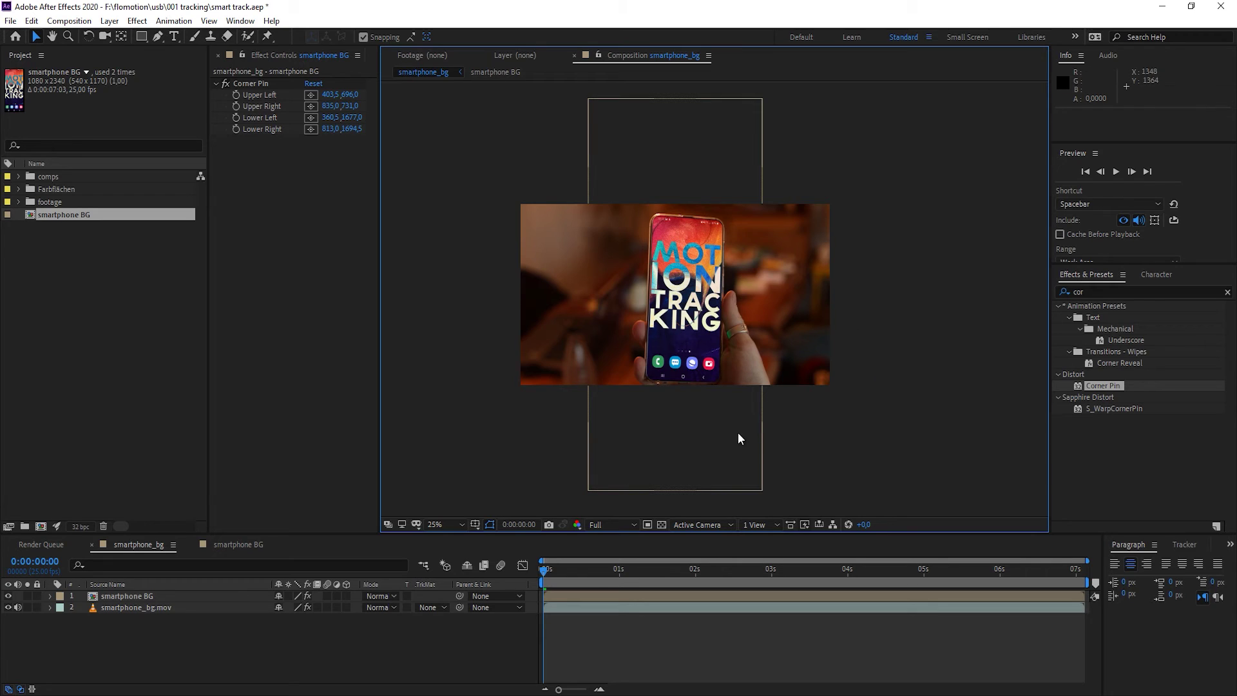
left_click(140, 596)
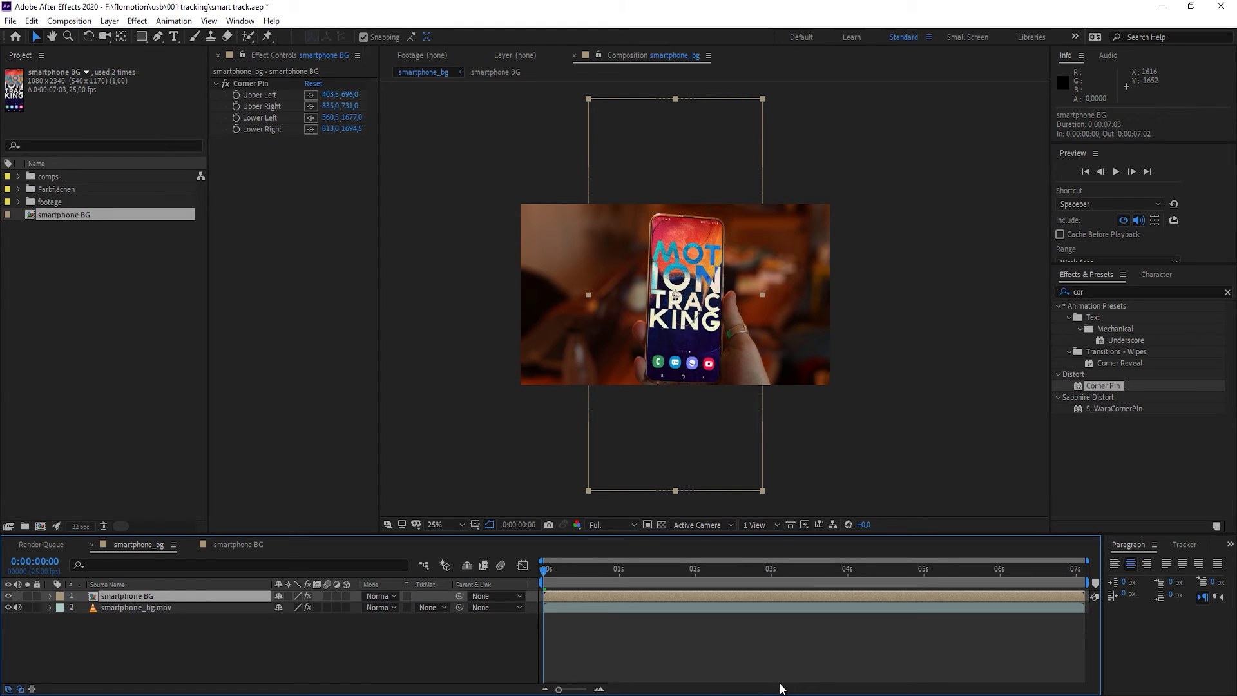
Pre-compose the corner-pinned wallpaper layer into smartphone BG Comp 1 using the default name
left_click(113, 23)
left_click(161, 467)
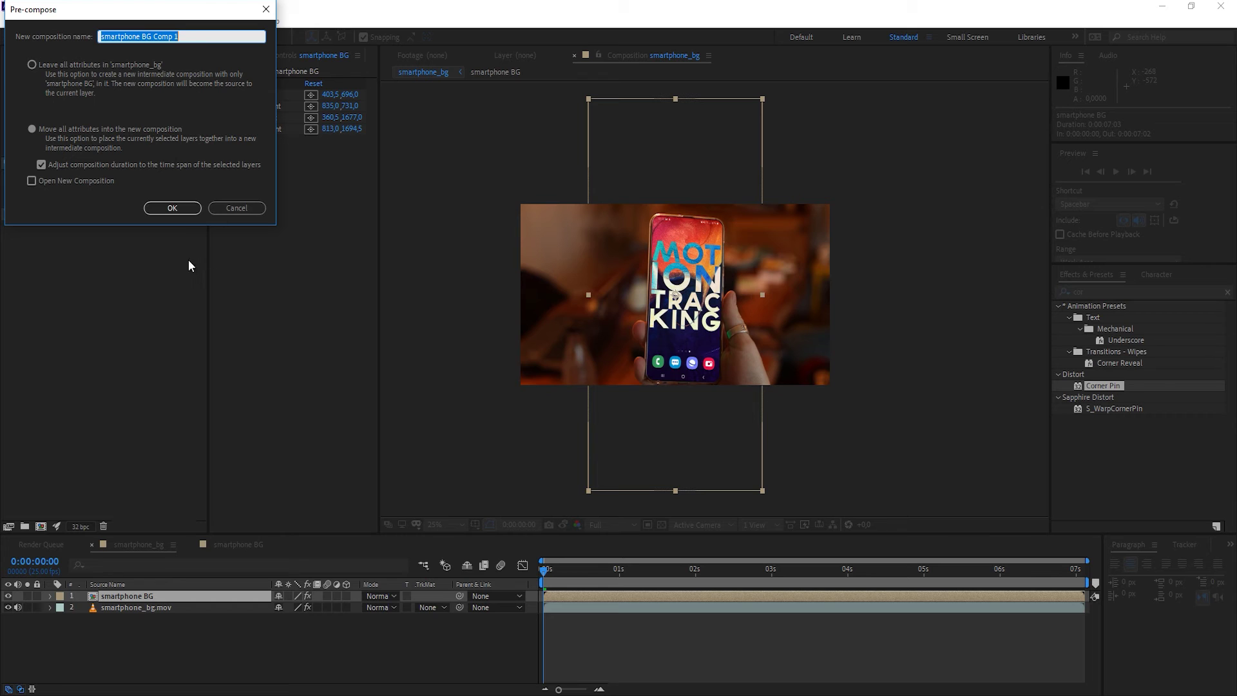
left_click(179, 210)
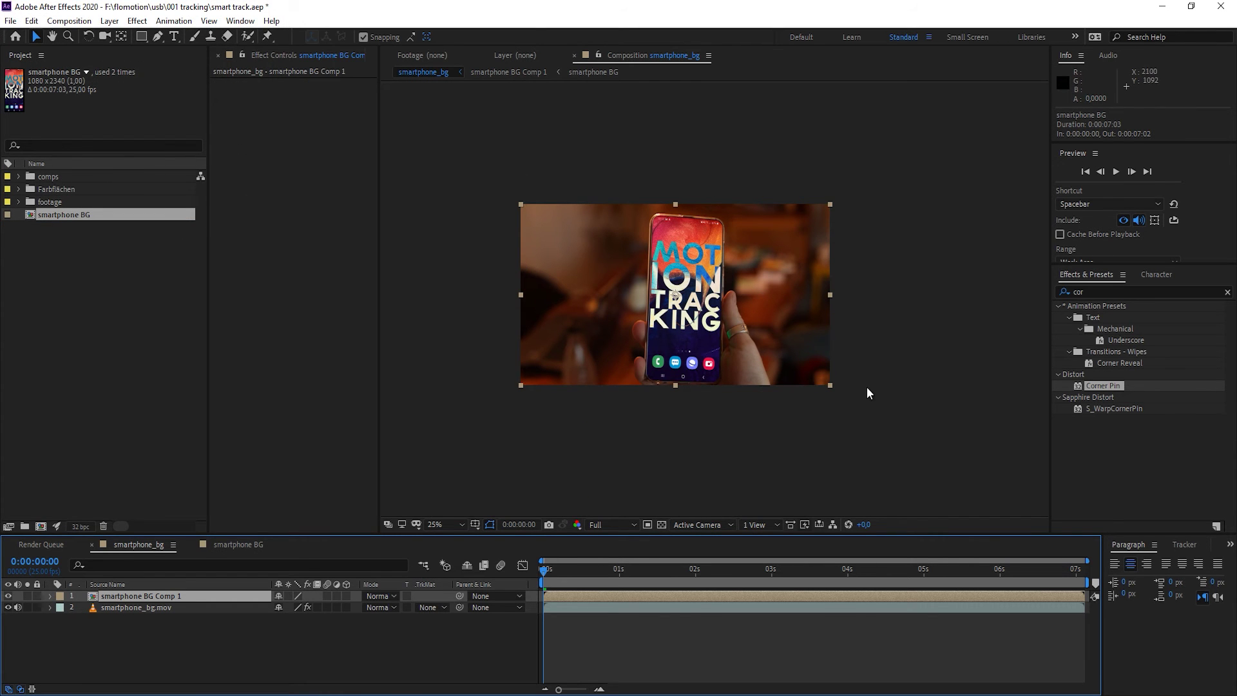
left_click(135, 608)
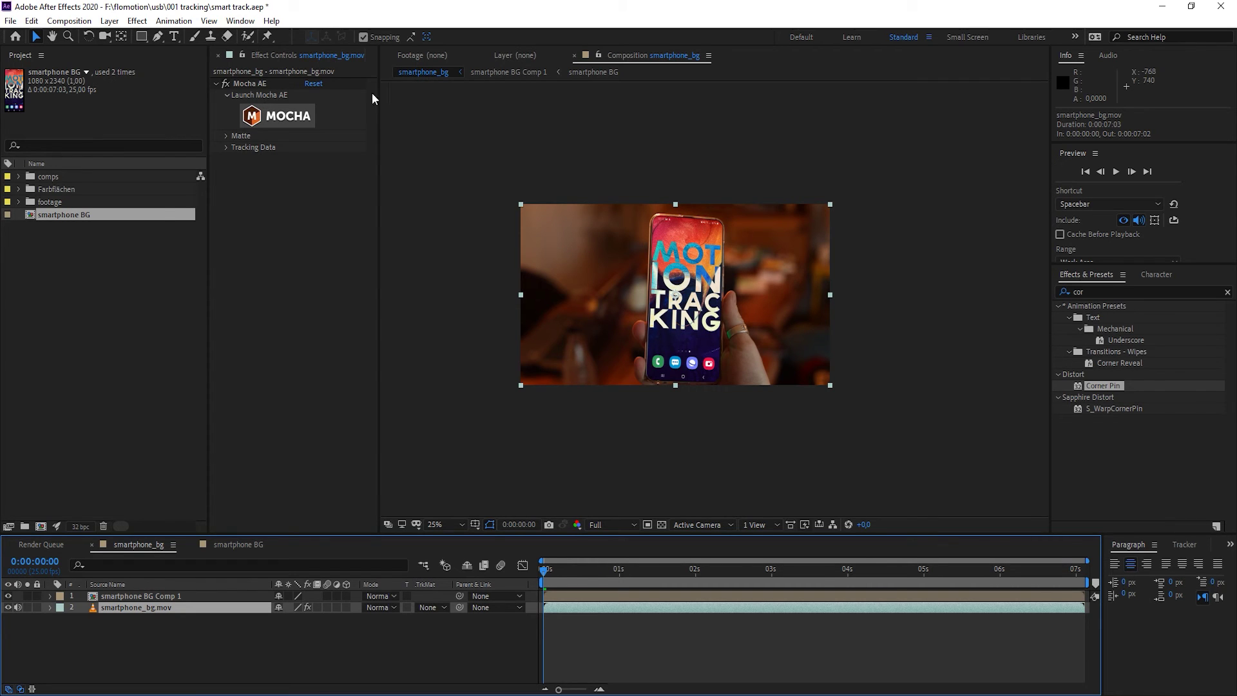
Create Mocha AE track data on the phone footage from Mocha's Layer 1
left_click(225, 147)
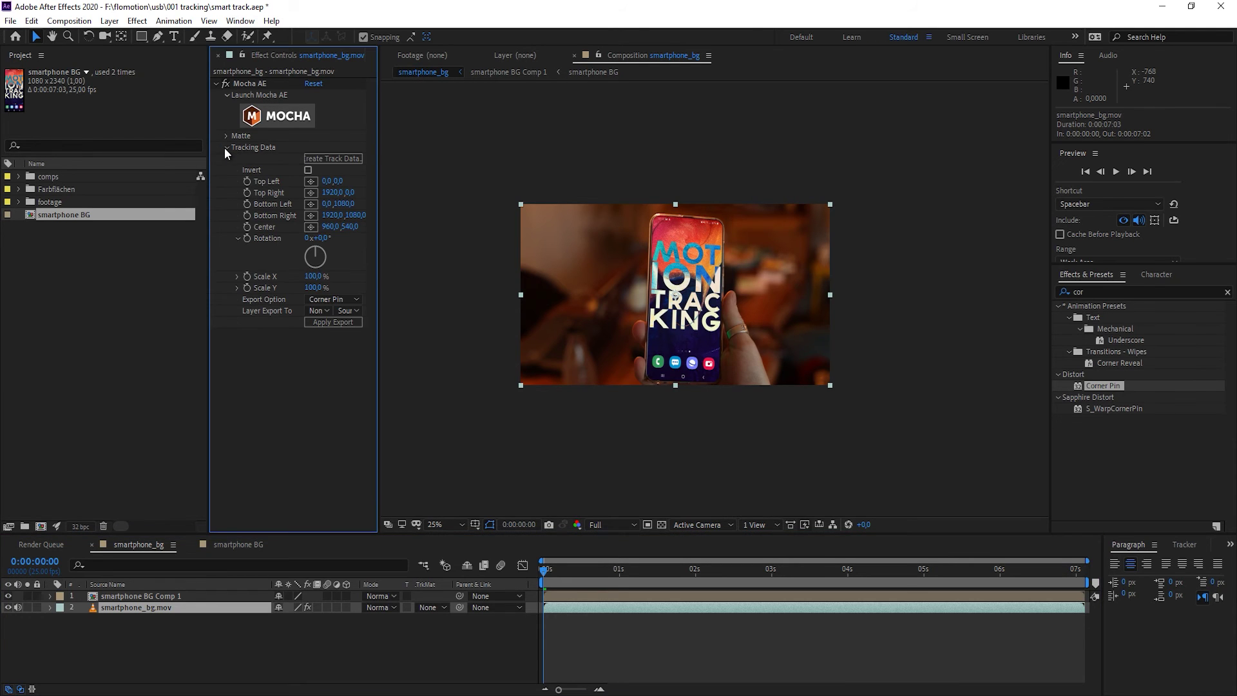
left_click_drag(377, 141, 444, 146)
left_click(375, 153)
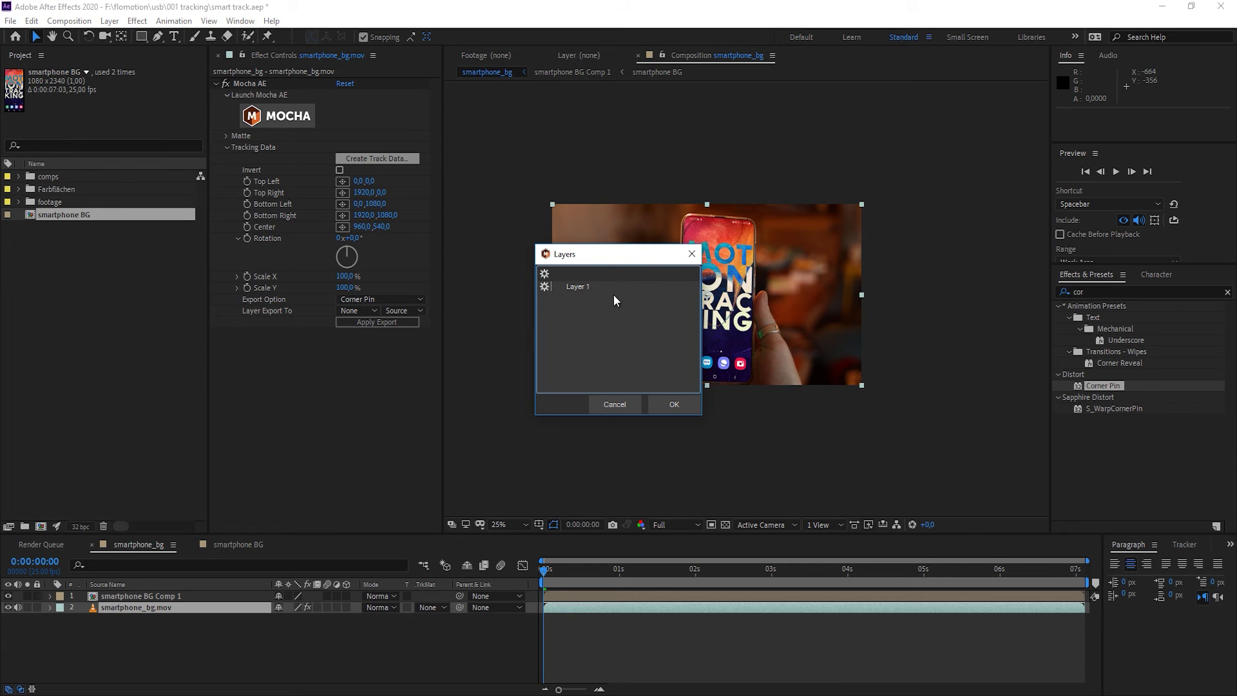
left_click(577, 285)
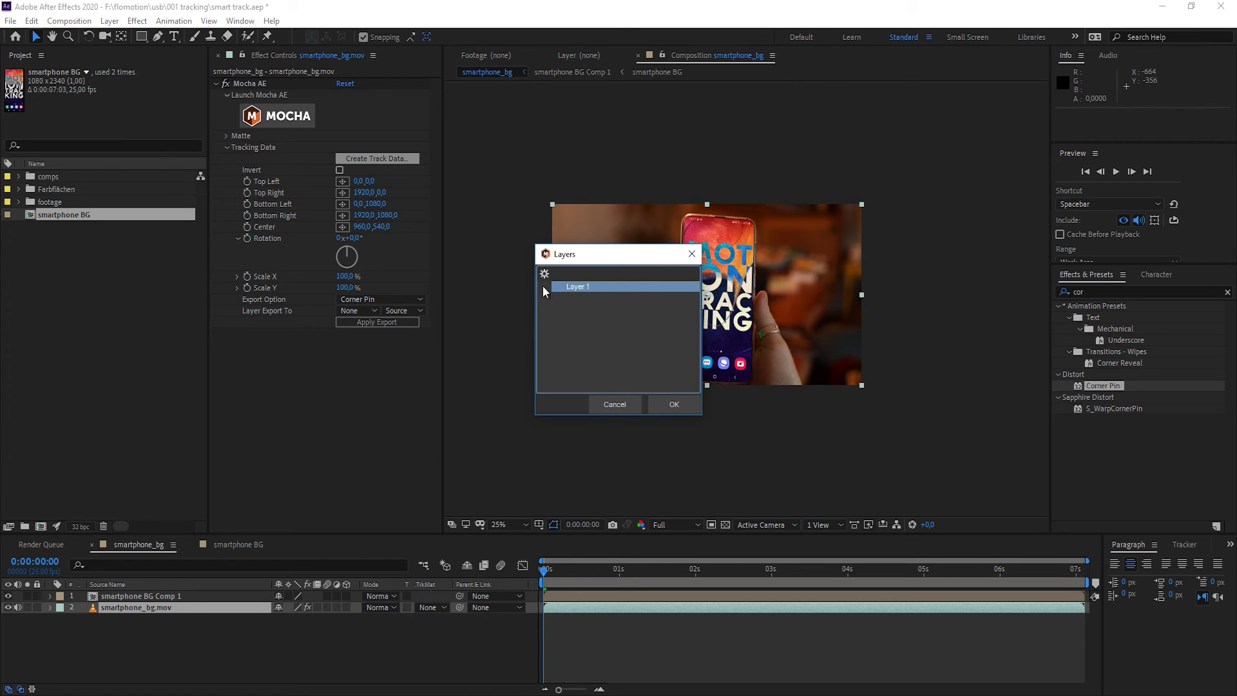
left_click(676, 406)
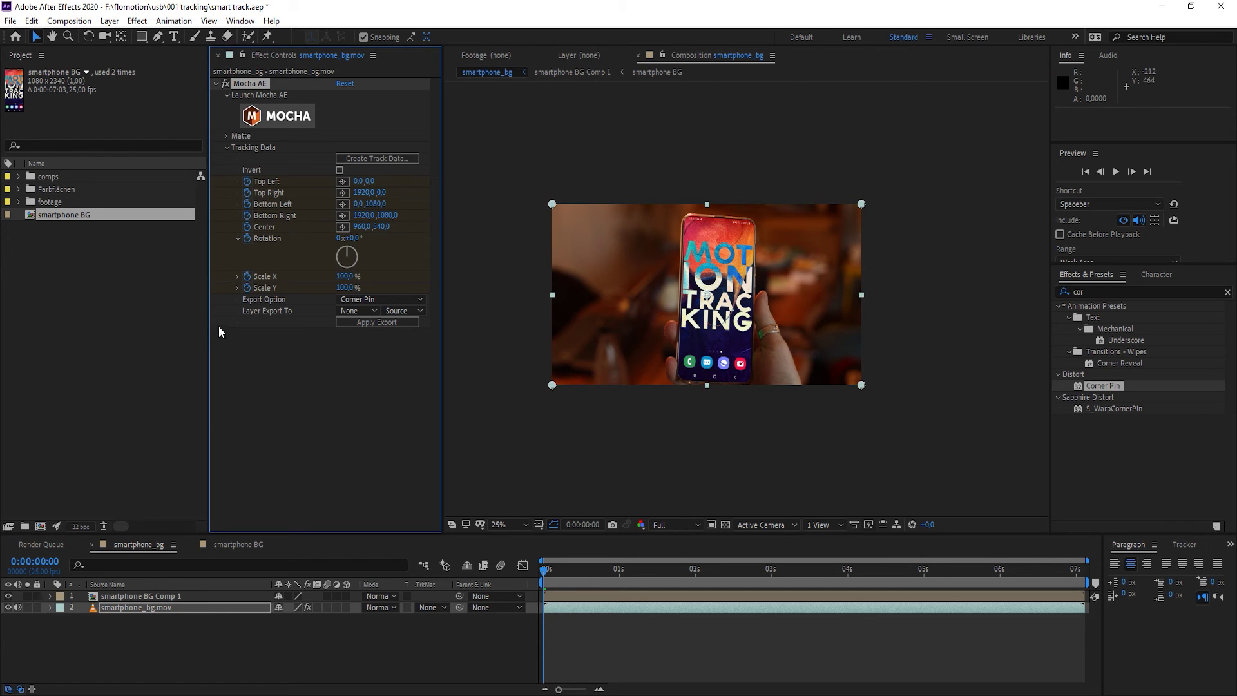
Set the Mocha AE Export Option to Corner Pin (Support Motion Blur) targeting the precomp
left_click(359, 300)
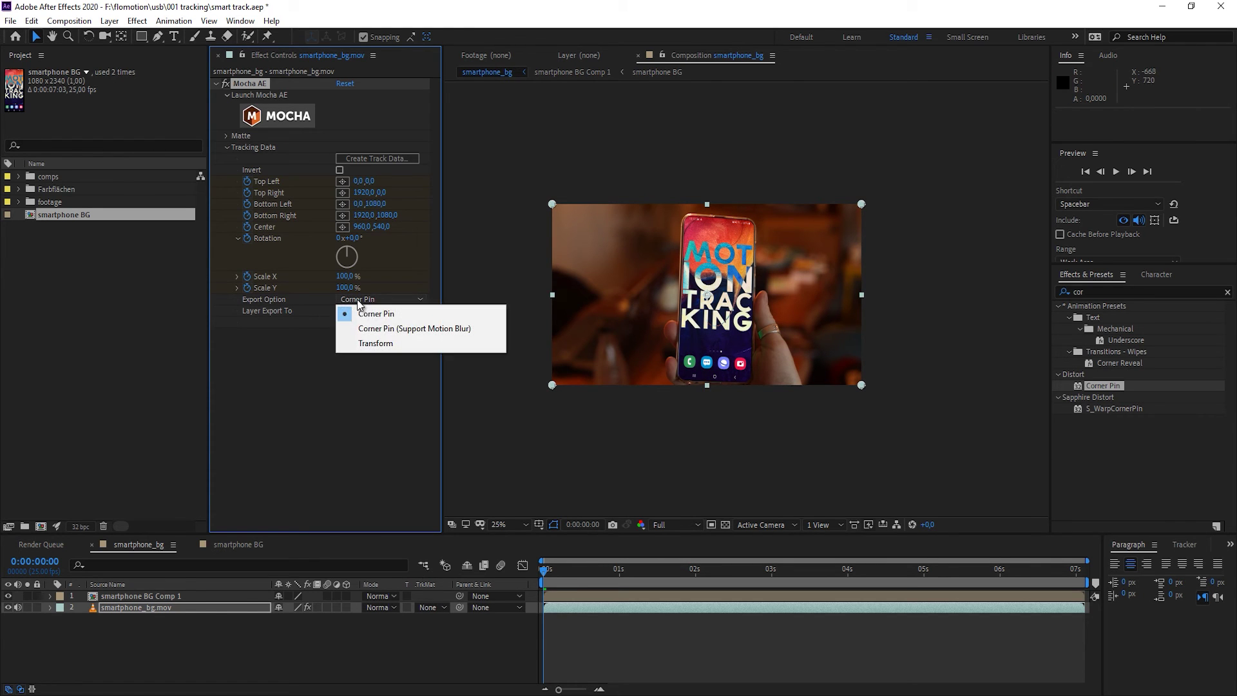
left_click(404, 329)
left_click(373, 310)
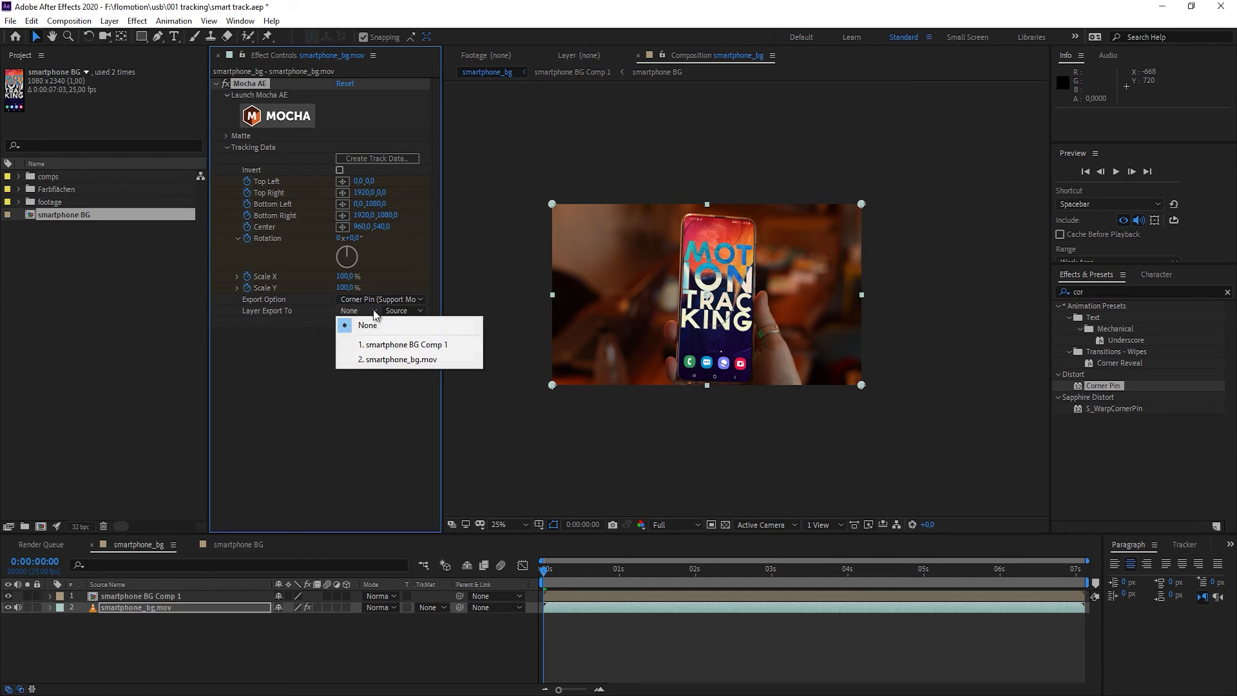
left_click(381, 347)
Rename the precomp layer to 'screen' and set Layer Export To '1. screen'
left_click(143, 598)
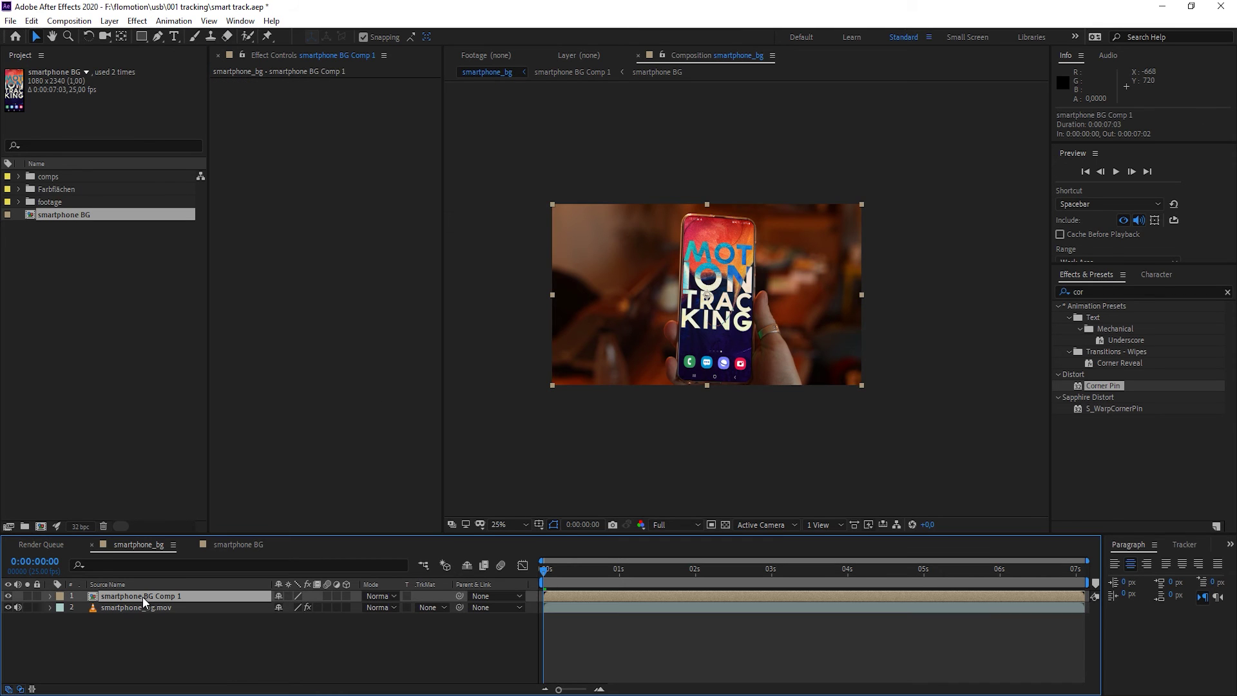
key("Return")
type("screen")
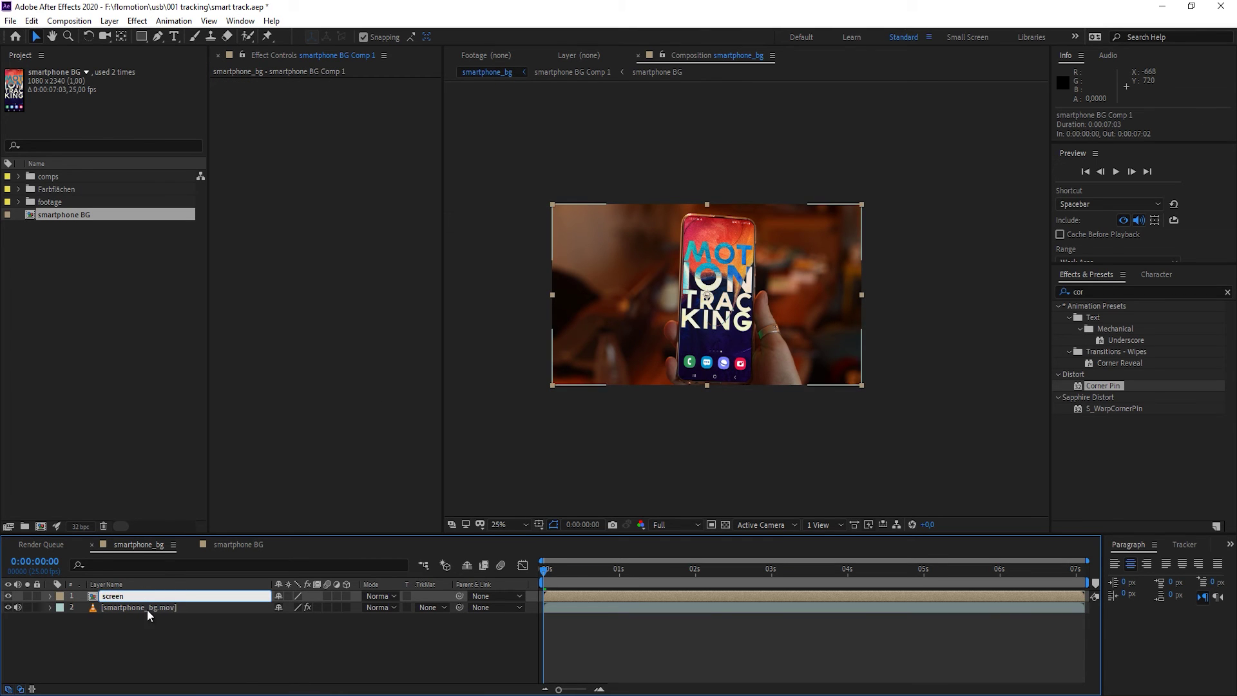
left_click(147, 610)
left_click(369, 314)
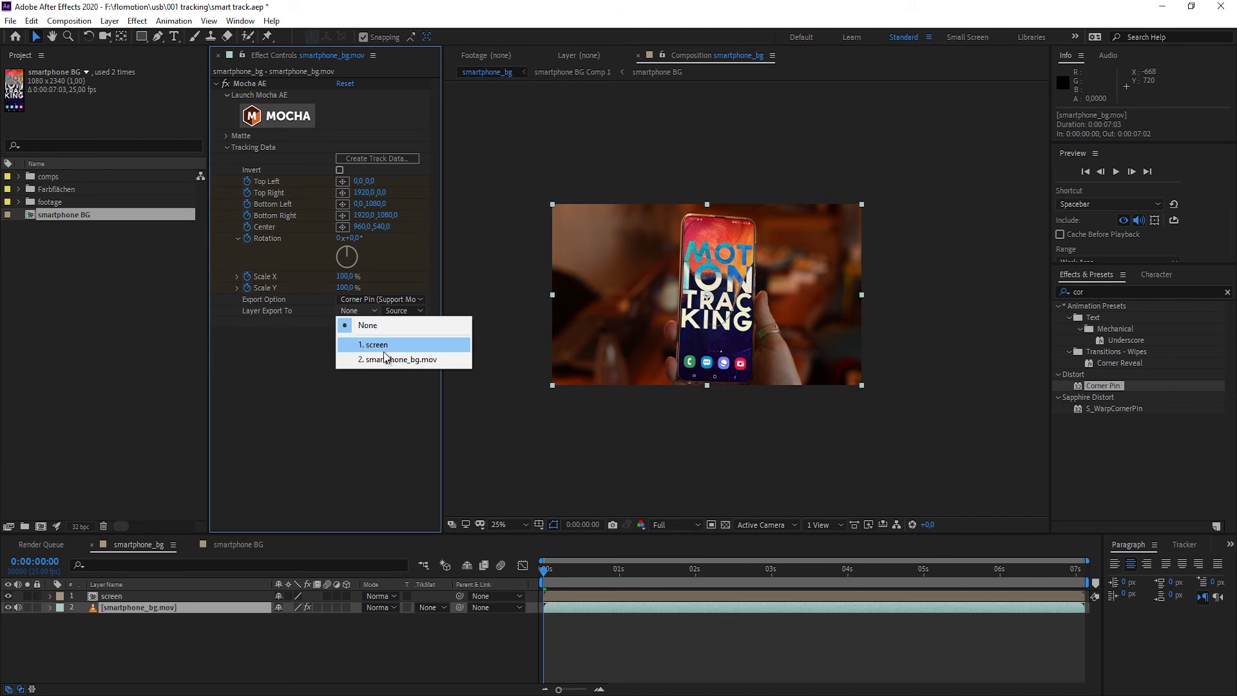
left_click(369, 342)
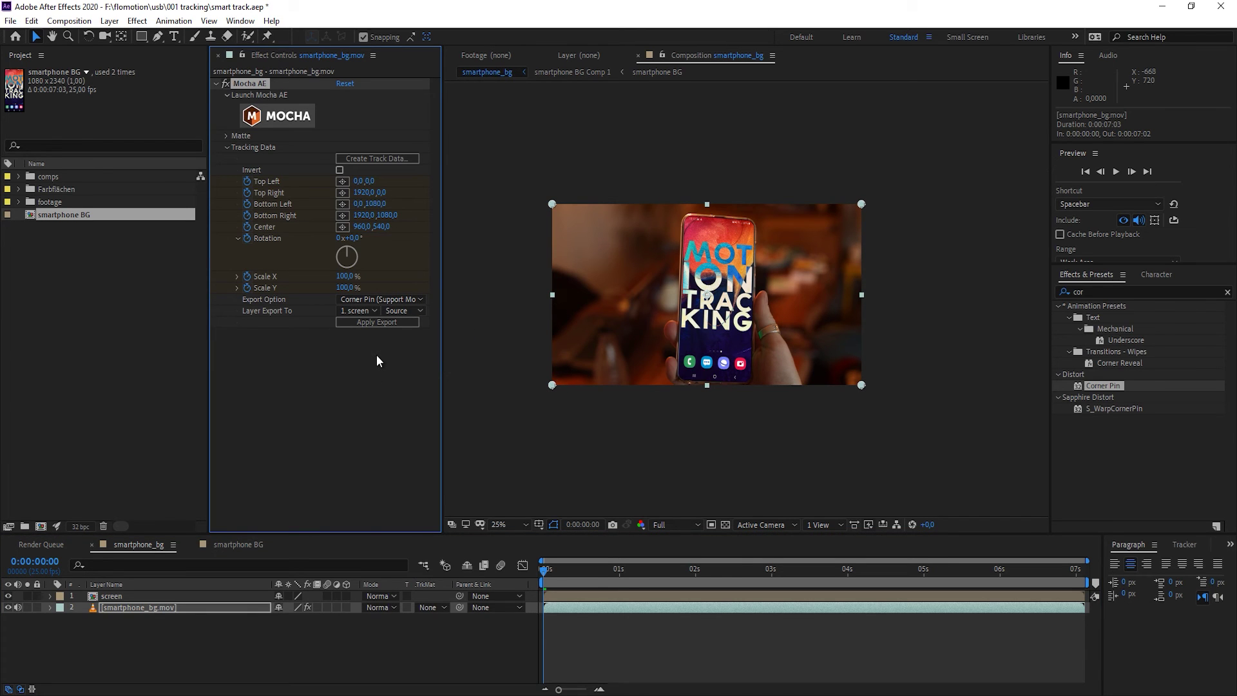
Apply the Mocha export so the MOTION TRACKING wallpaper is pinned to the screen layer
left_click(385, 324)
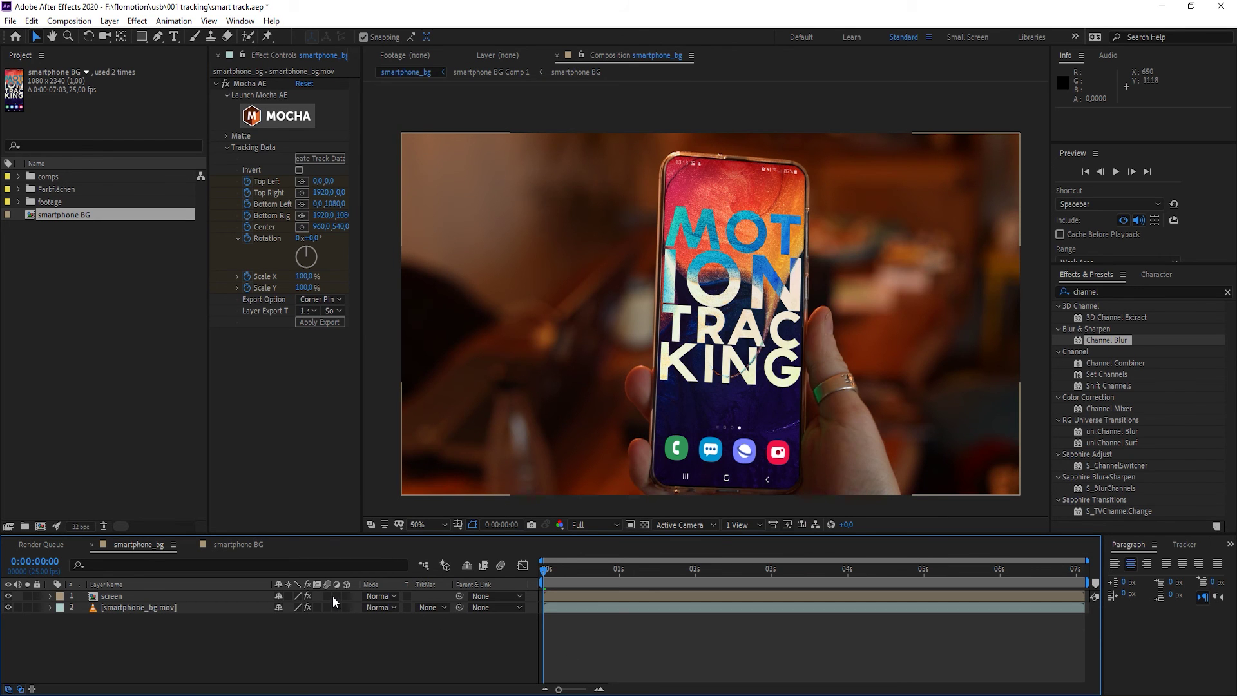
Enable motion blur on the screen layer and play a preview of the tracked wallpaper
left_click(328, 596)
key("space")
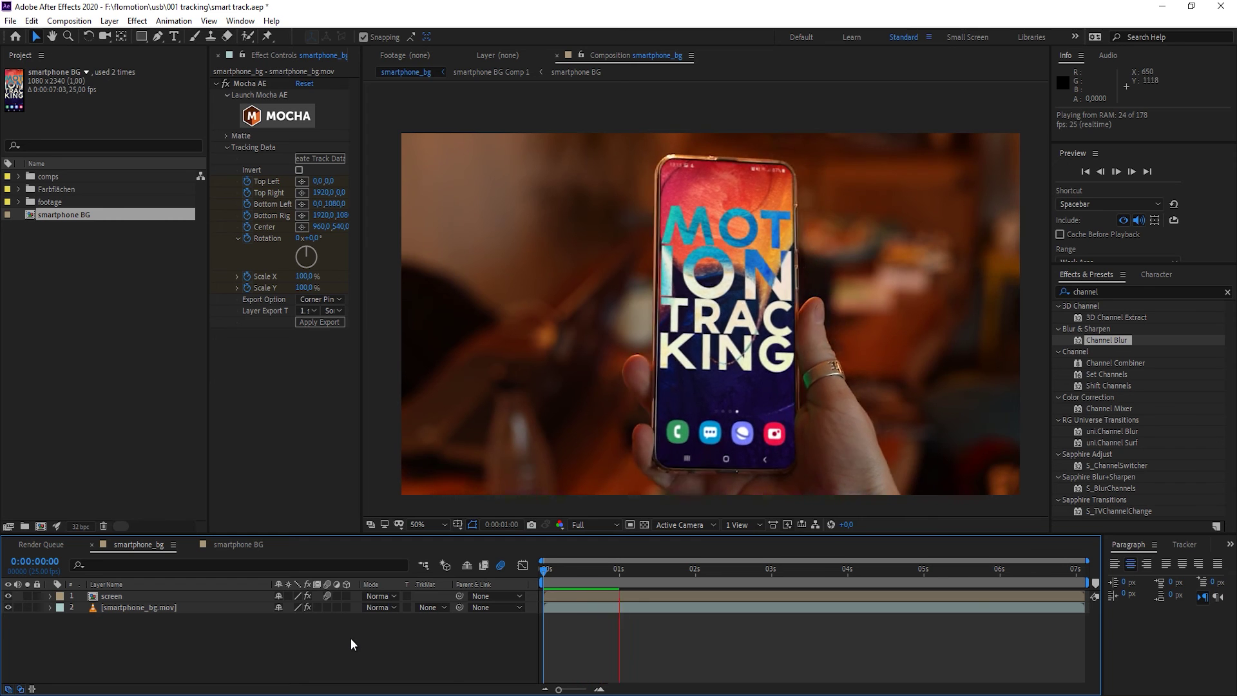